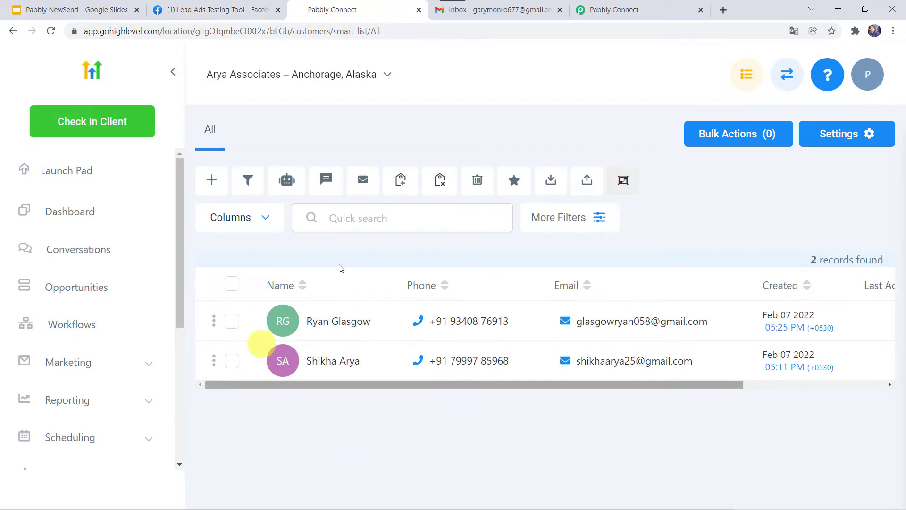
# Confirm the Gmail inbox is still empty, then bring up the Musical Instrumental Enquiry Form tester.
pyautogui.click(519, 10)
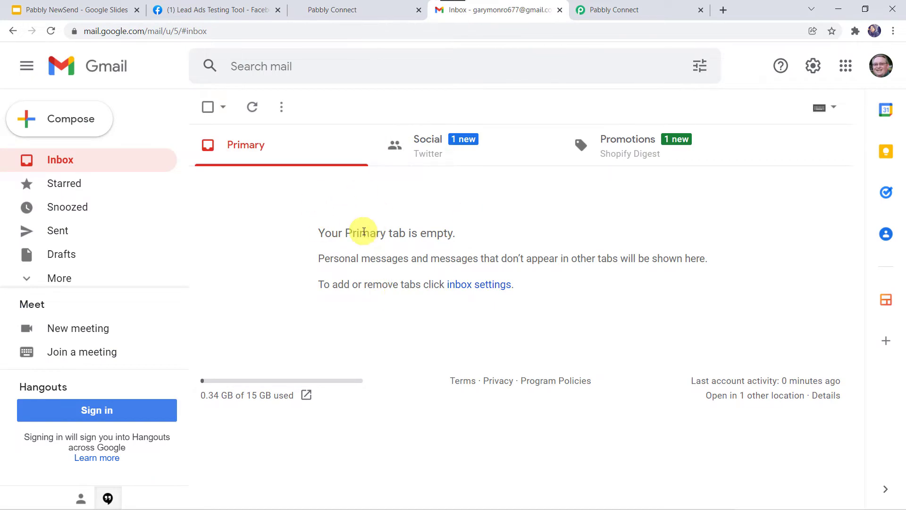
pyautogui.click(243, 11)
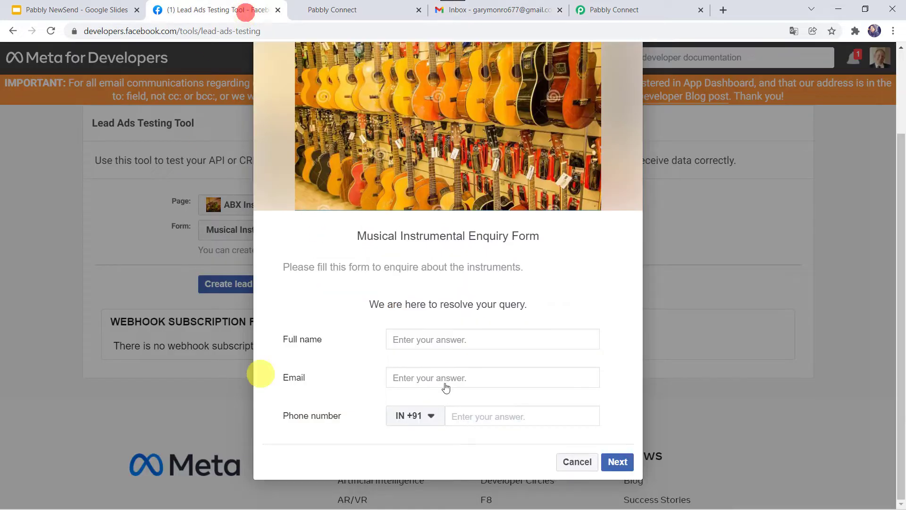
# Fill the enquiry form with the lead's full name, a saved email and a phone number, then submit it.
pyautogui.click(423, 335)
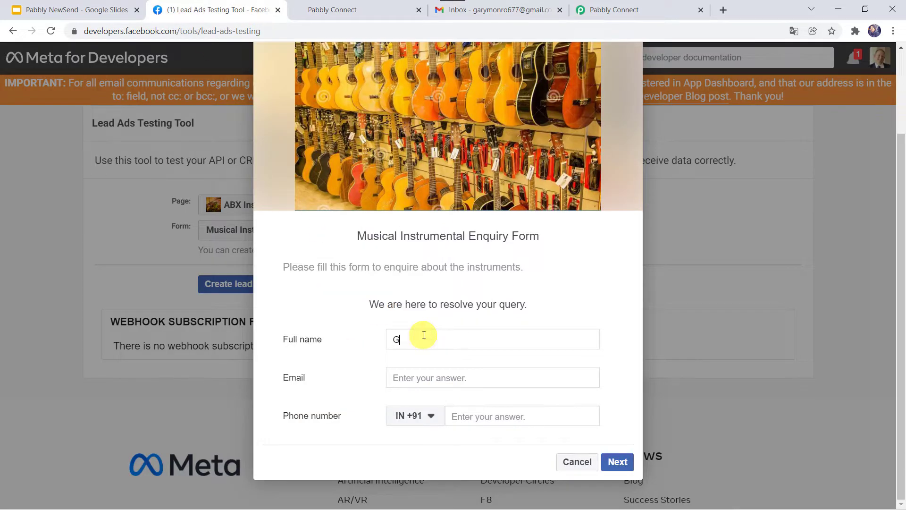
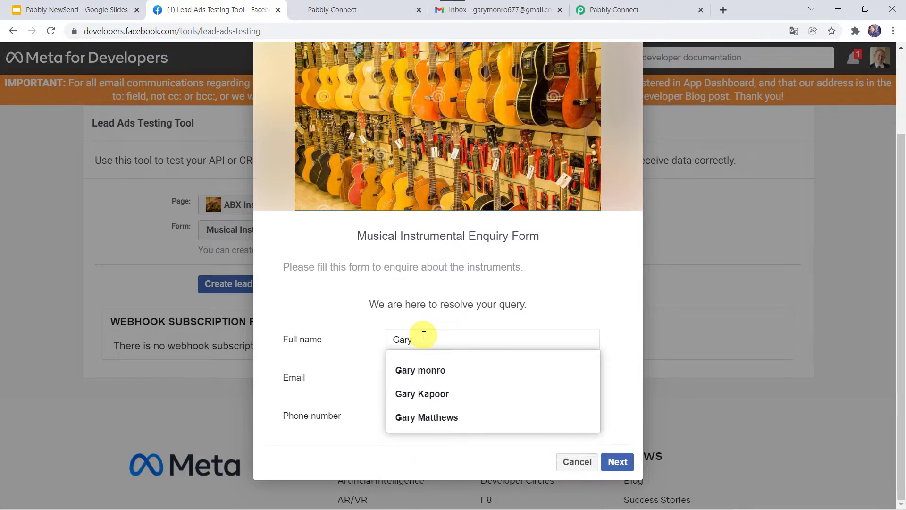
pyautogui.press('Escape')
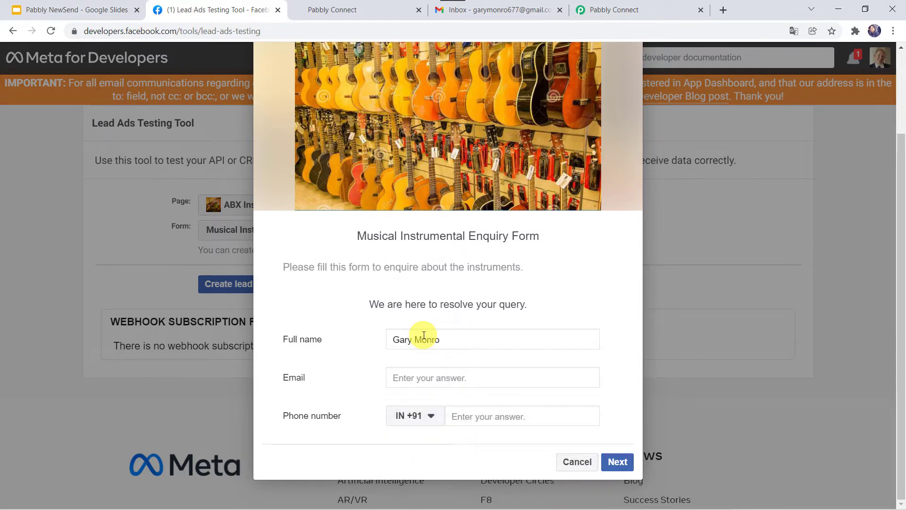
pyautogui.press('Tab')
pyautogui.press('Down')
pyautogui.press('Return')
pyautogui.press('Tab')
pyautogui.press('Tab')
pyautogui.write('88')
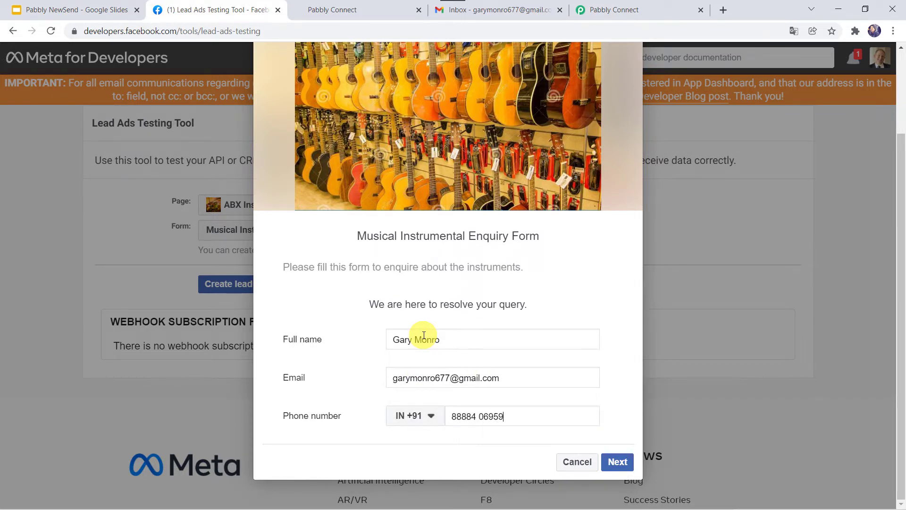
pyautogui.click(618, 461)
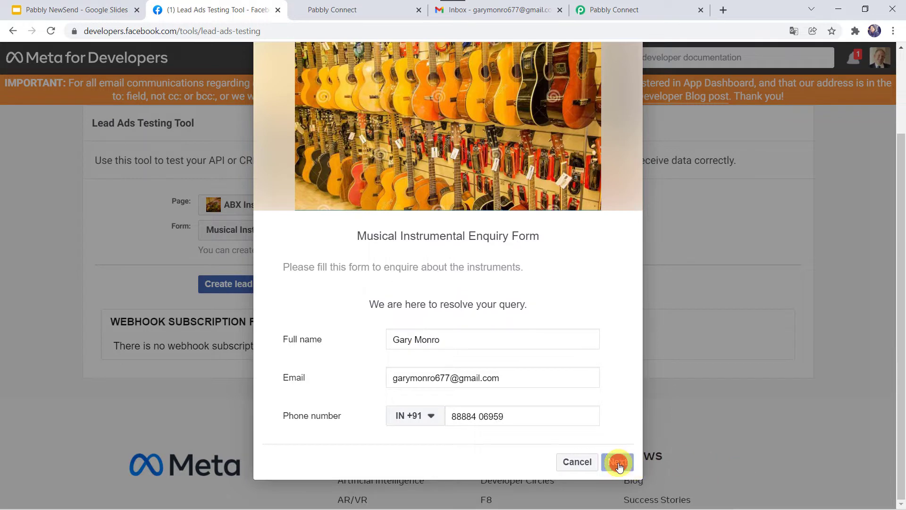
pyautogui.click(605, 431)
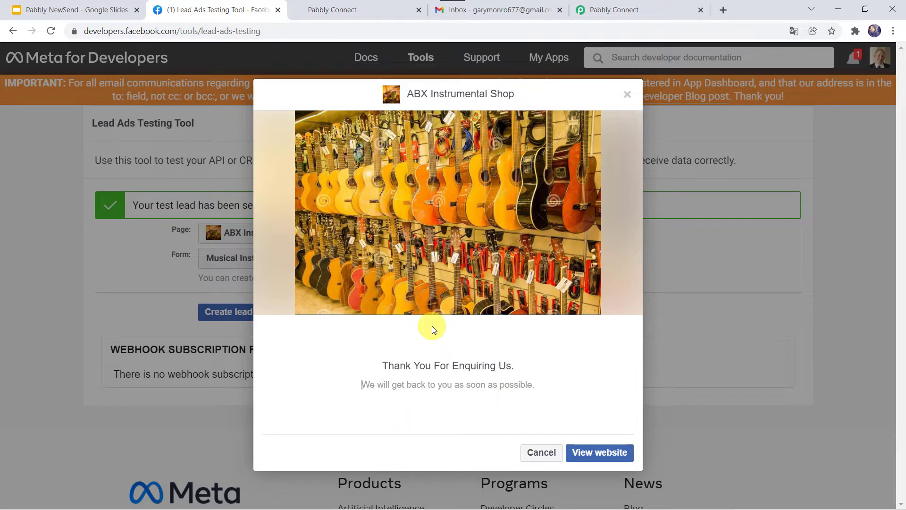
# Reload the GoHighLevel Smart List so the new test lead appears as the third contact.
pyautogui.click(361, 9)
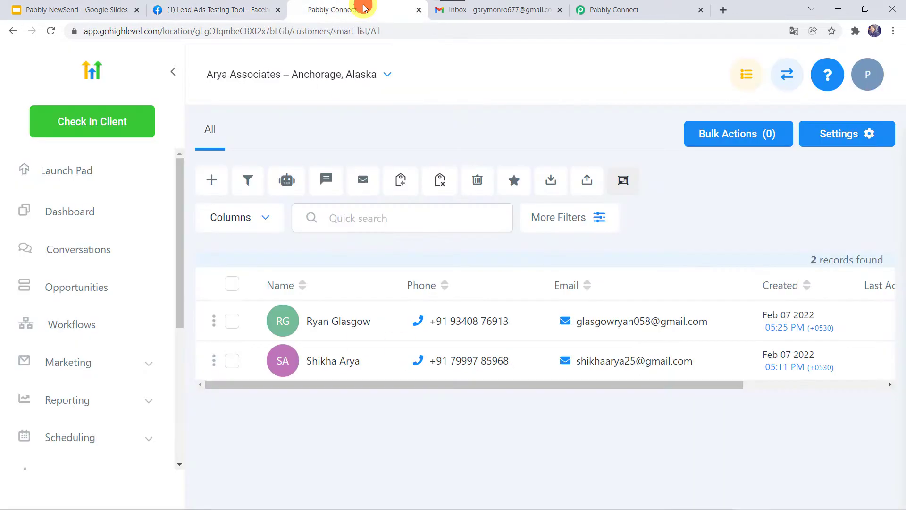
pyautogui.click(51, 30)
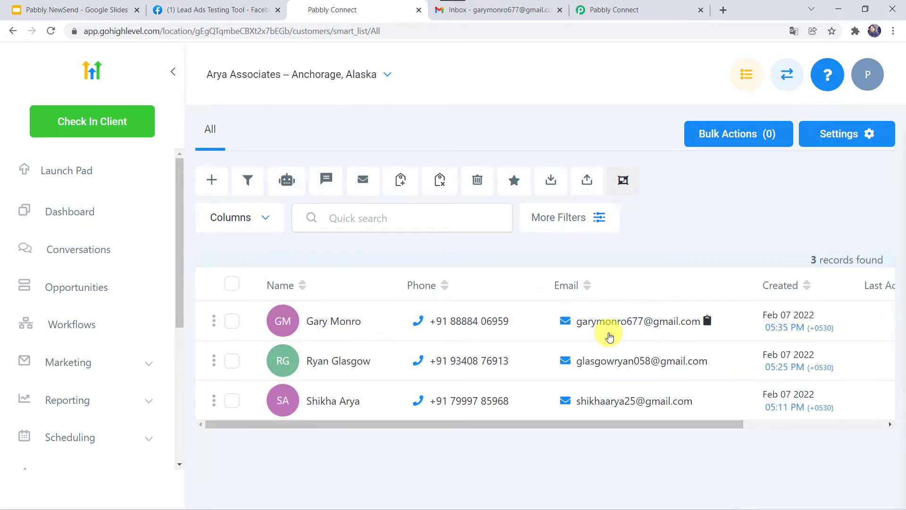
pyautogui.click(502, 11)
# Refresh Gmail and open the 'Welcome to ABX Instrumental shop' email, then return to the testing tool.
pyautogui.click(51, 31)
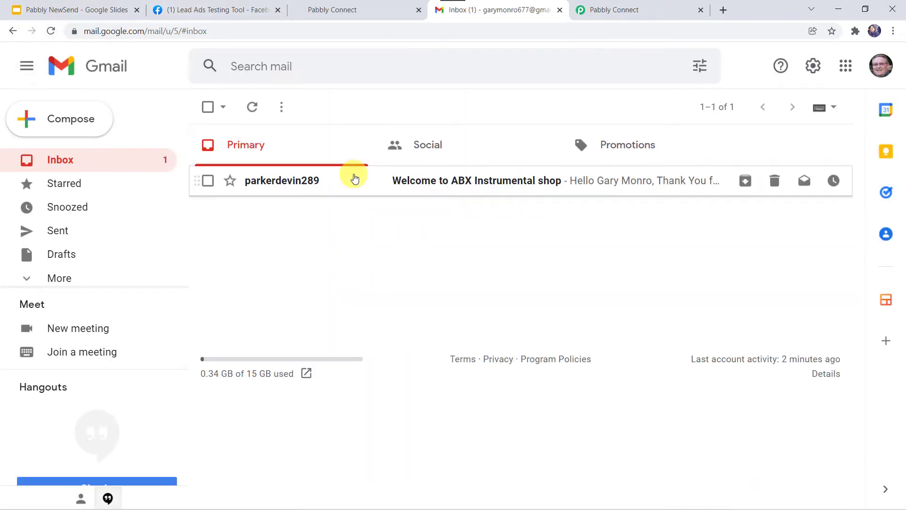
pyautogui.click(479, 183)
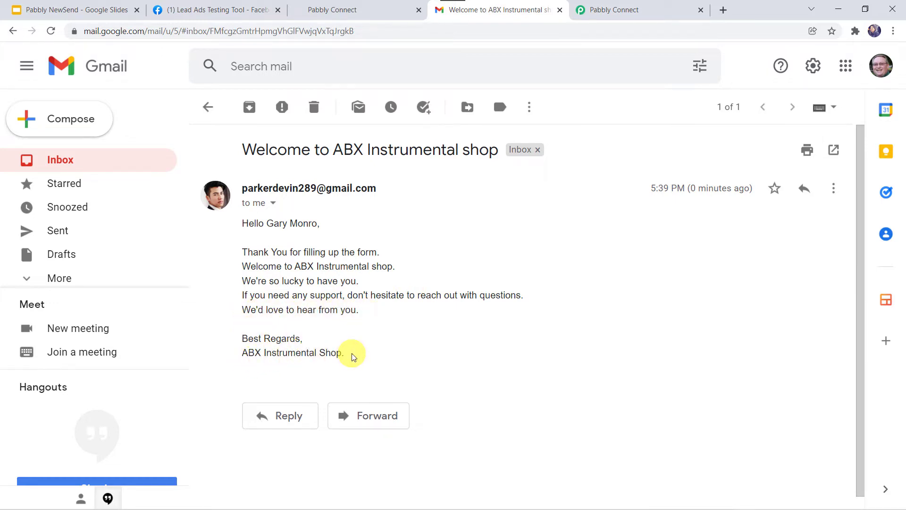
pyautogui.click(211, 6)
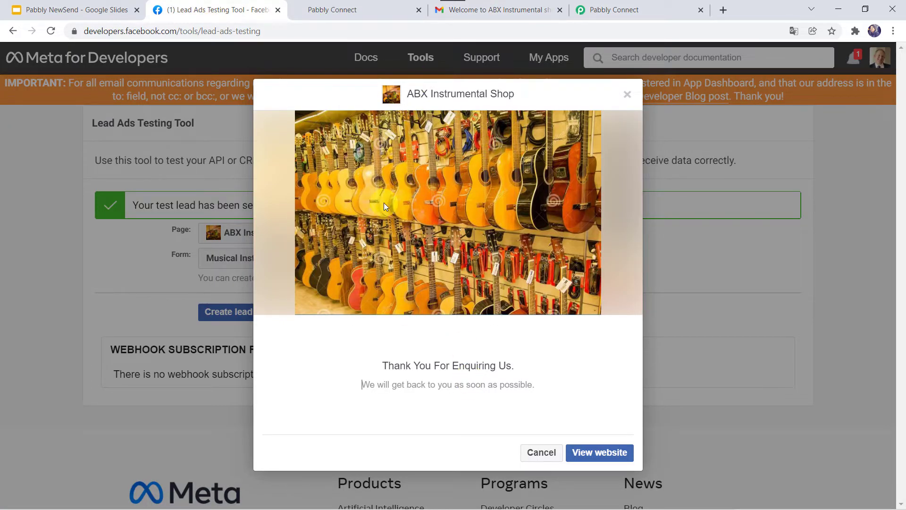
# Recheck the third GoHighLevel contact, then return to the open welcome email in Gmail.
pyautogui.click(356, 12)
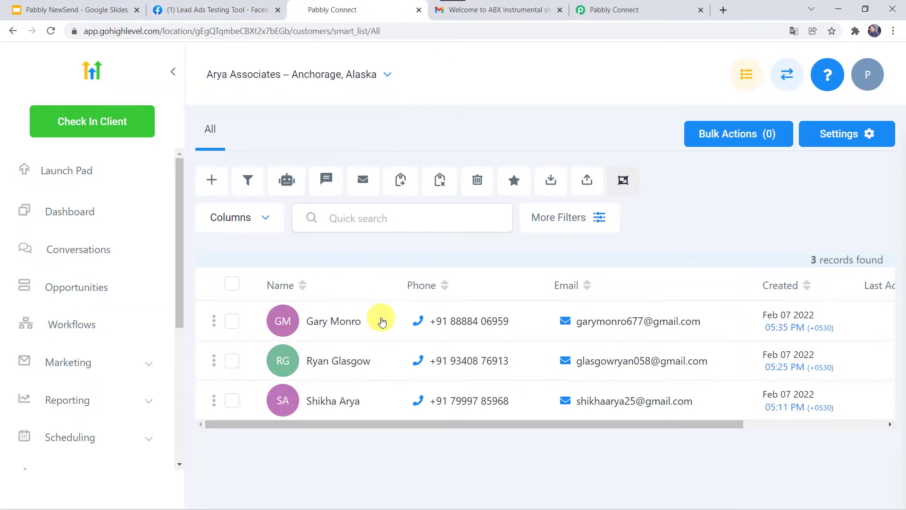
pyautogui.click(520, 16)
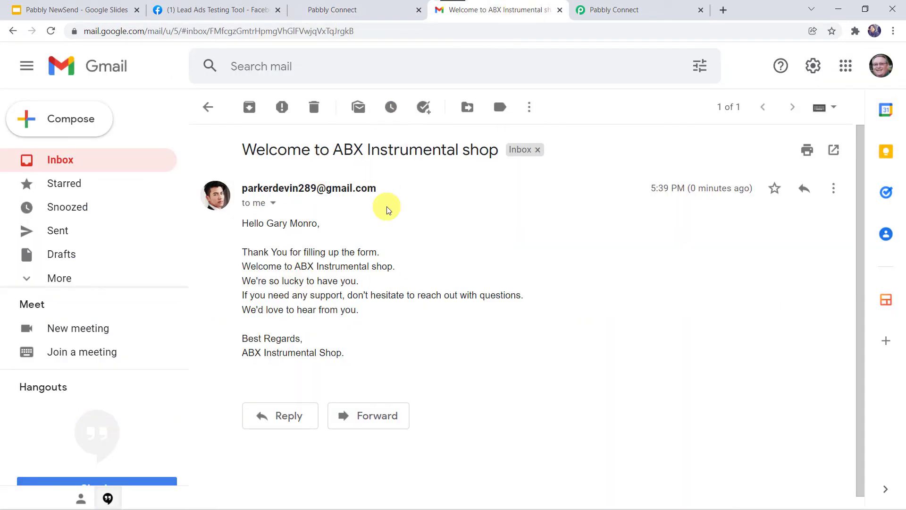
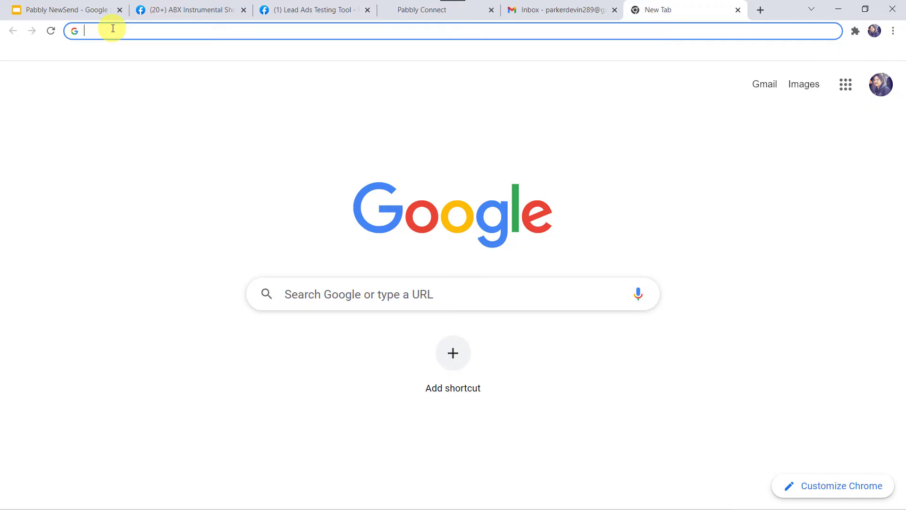
# Go to the Pabbly website, open the Pabbly Connect product page, sign in and launch Pabbly Connect.
pyautogui.write('pabbly')
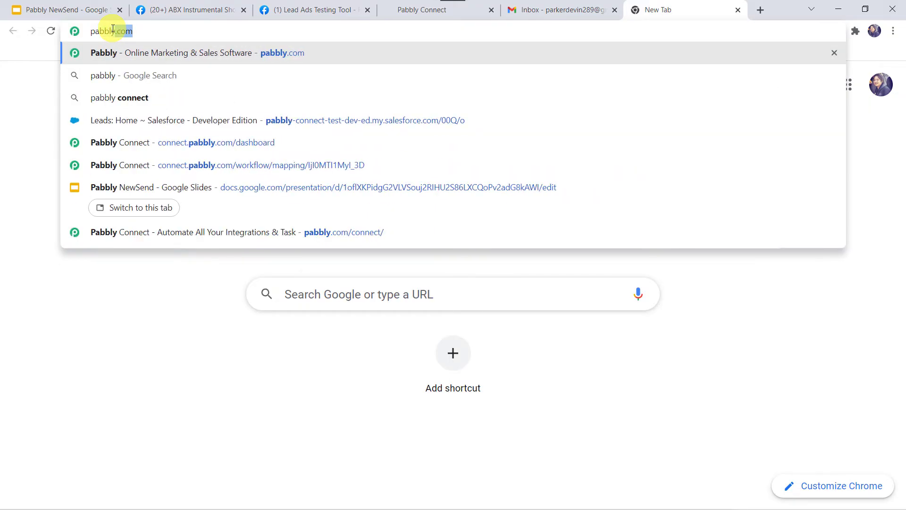
pyautogui.press('Return')
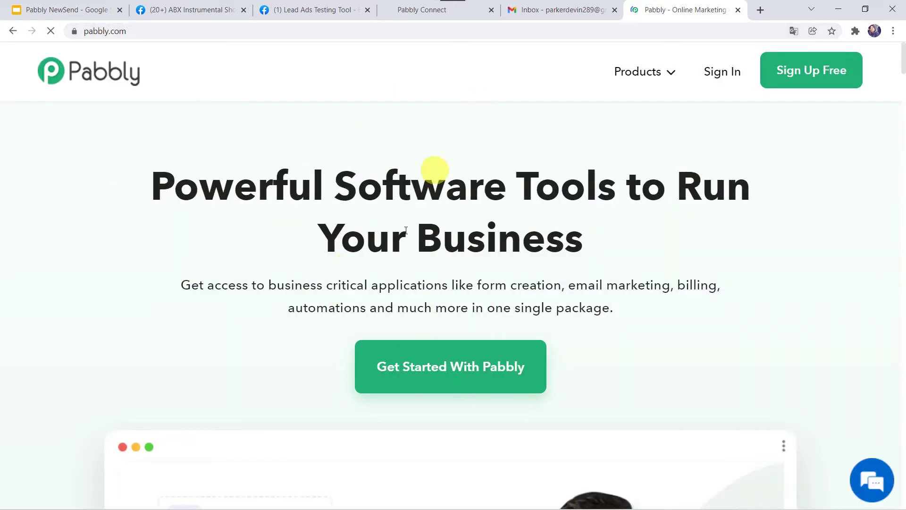
pyautogui.moveTo(639, 69)
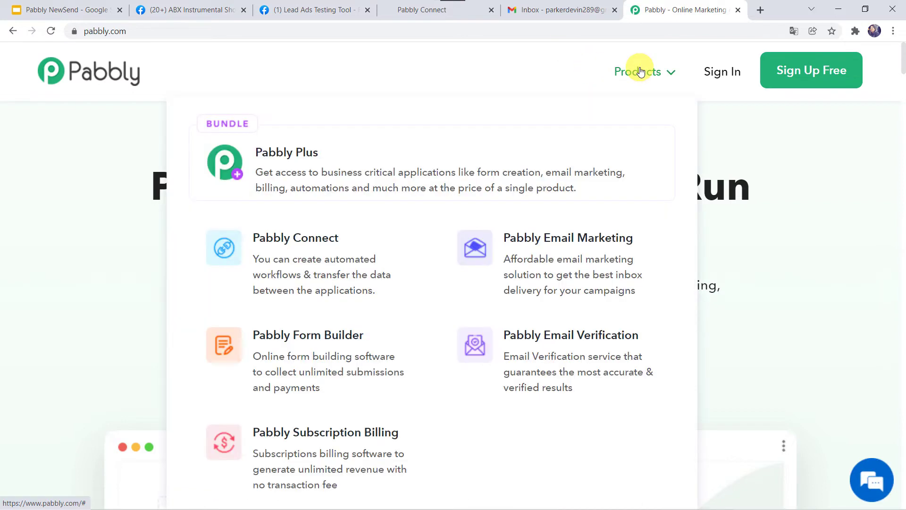
pyautogui.click(319, 253)
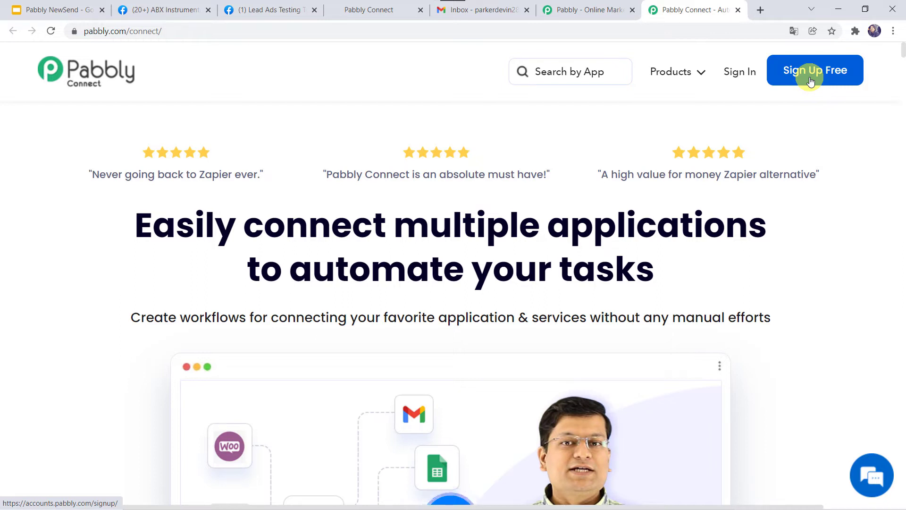
pyautogui.click(740, 73)
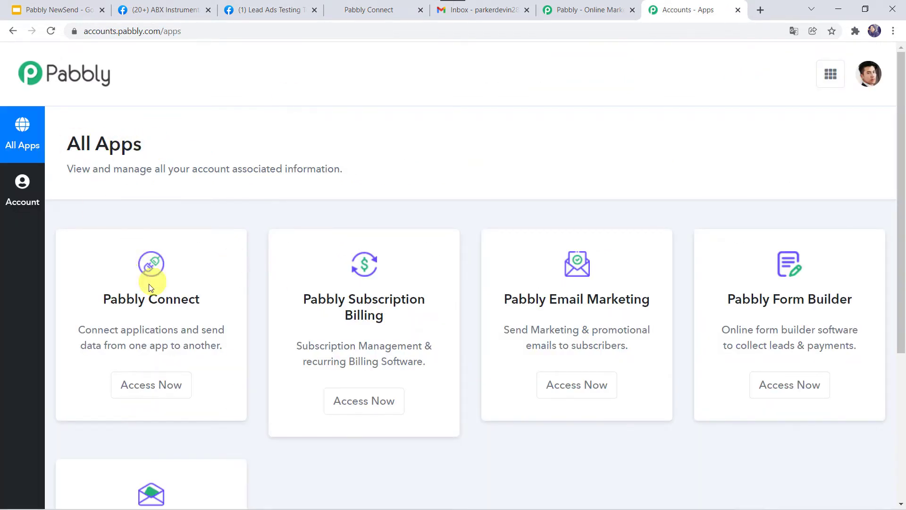
pyautogui.click(154, 387)
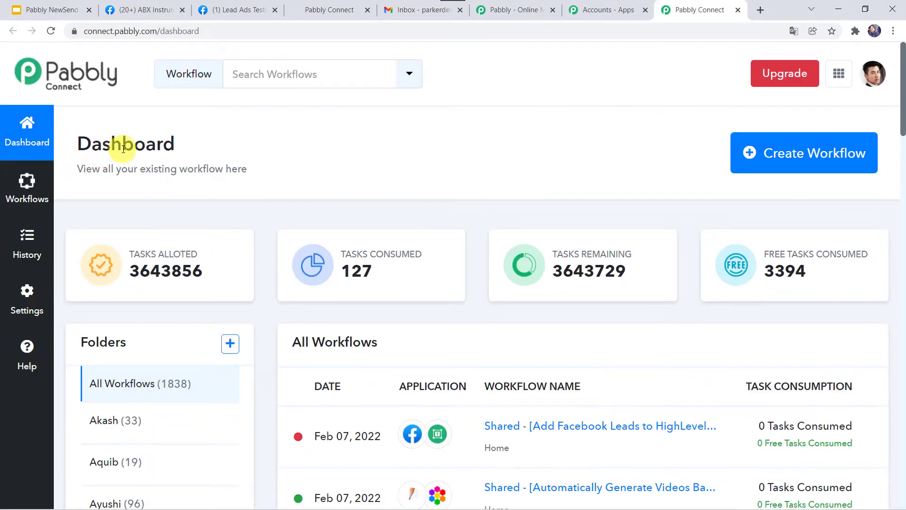
# Create a workflow named 'Add Facebook Leads to GoHighLevel & Send Email'.
pyautogui.scroll(-5, 341, 388)
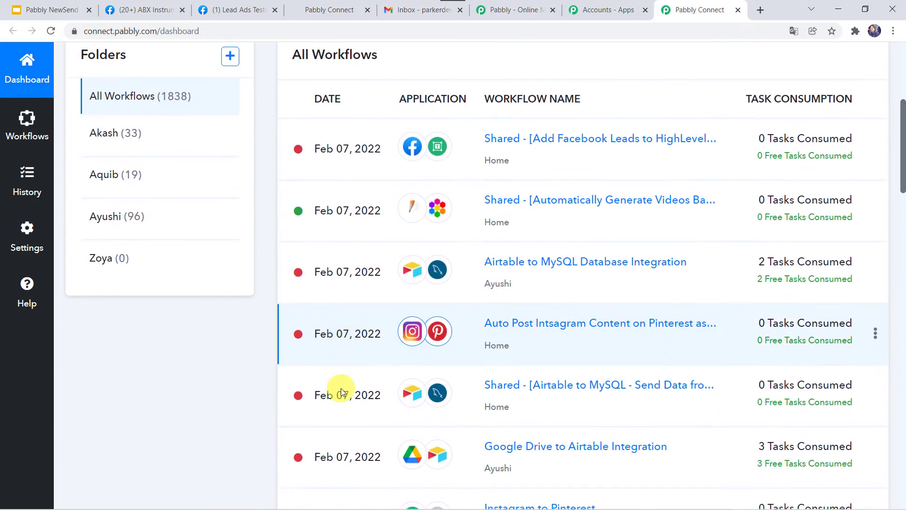
pyautogui.scroll(5, 341, 388)
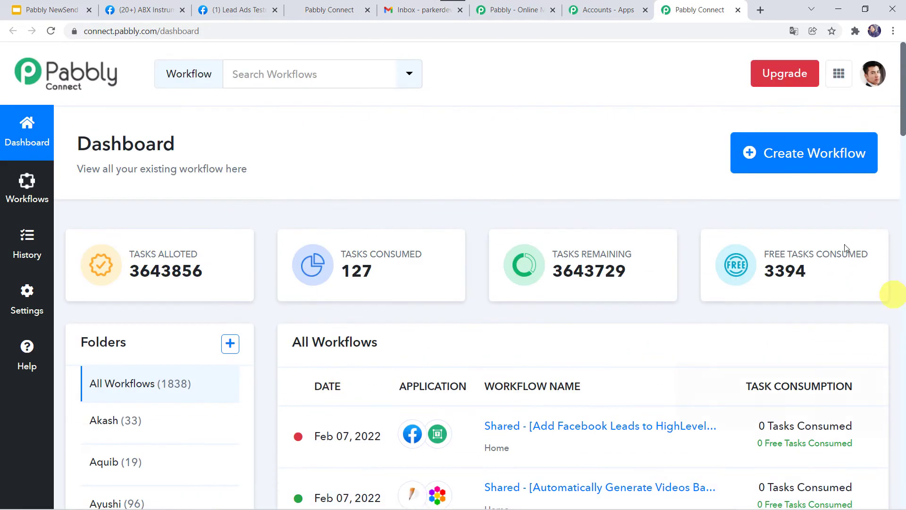
pyautogui.click(787, 159)
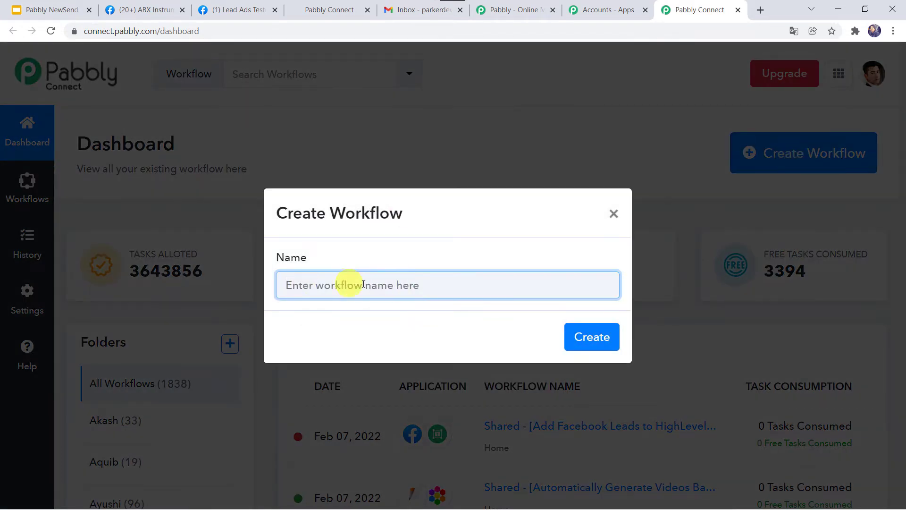
pyautogui.write('Add Facebook Leads to GoHighLevel  & Send Email')
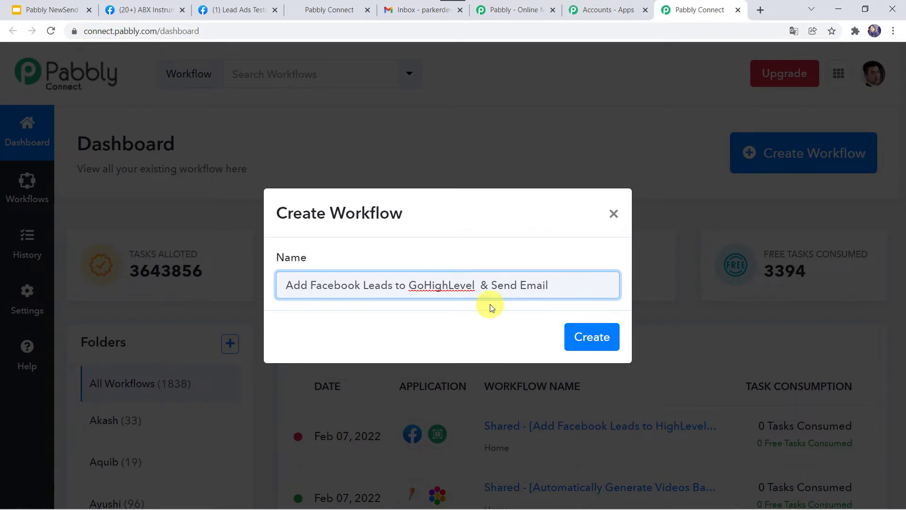
pyautogui.click(594, 340)
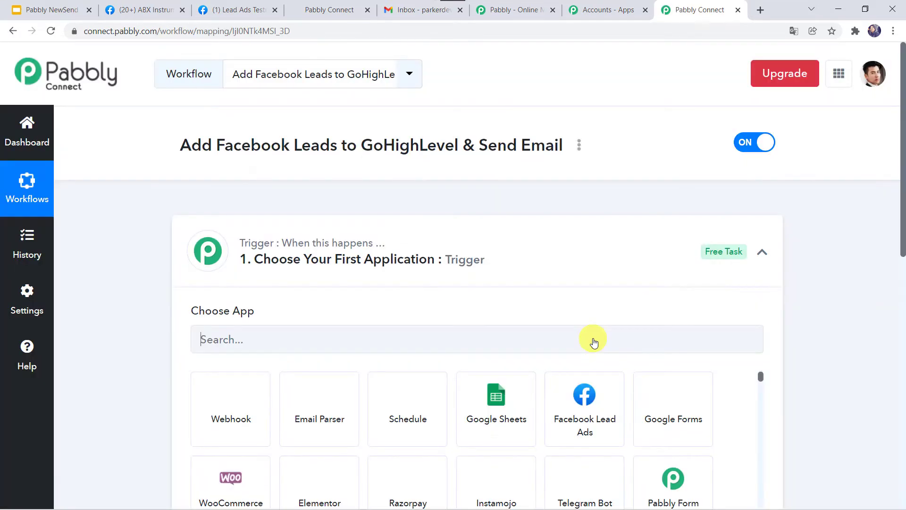
# Set the trigger app to Facebook Lead Ads, found by searching 'face', with the New Lead event.
pyautogui.click(482, 260)
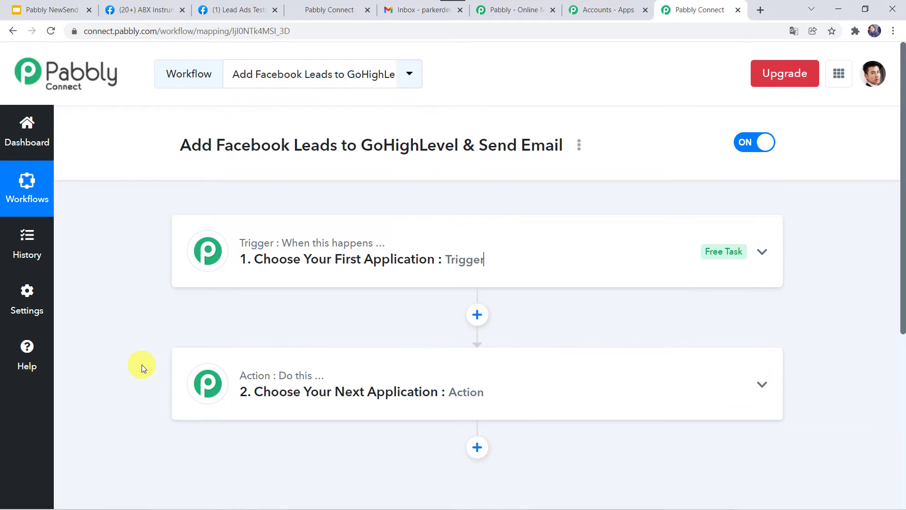
pyautogui.click(498, 271)
pyautogui.scroll(-3, 282, 290)
pyautogui.click(236, 206)
pyautogui.write('face')
pyautogui.click(247, 281)
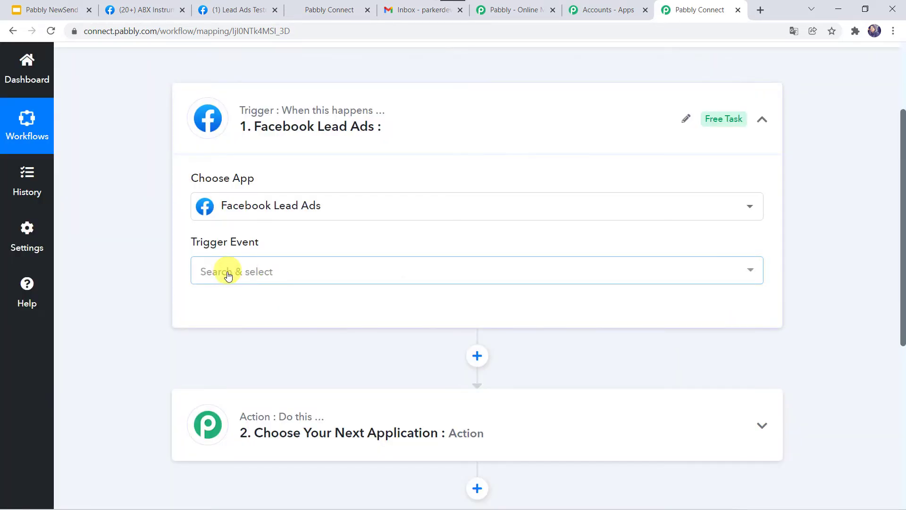
pyautogui.click(226, 276)
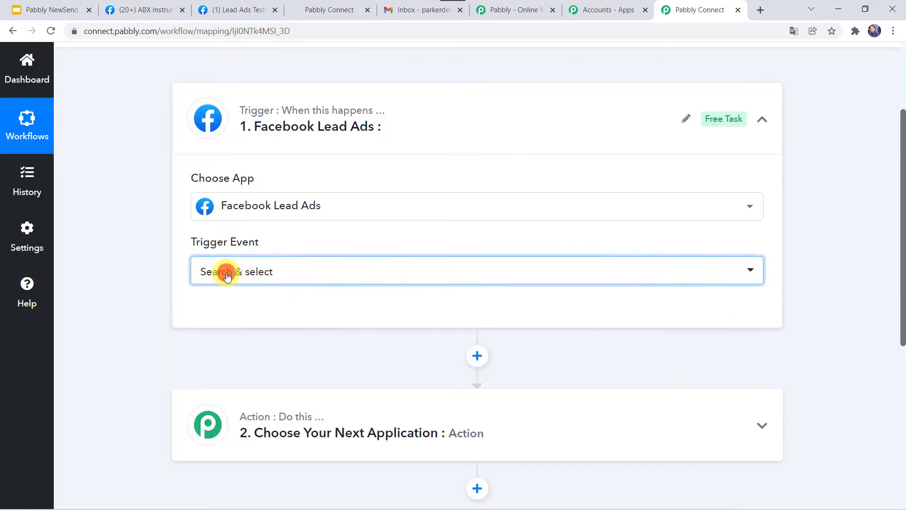
pyautogui.click(221, 347)
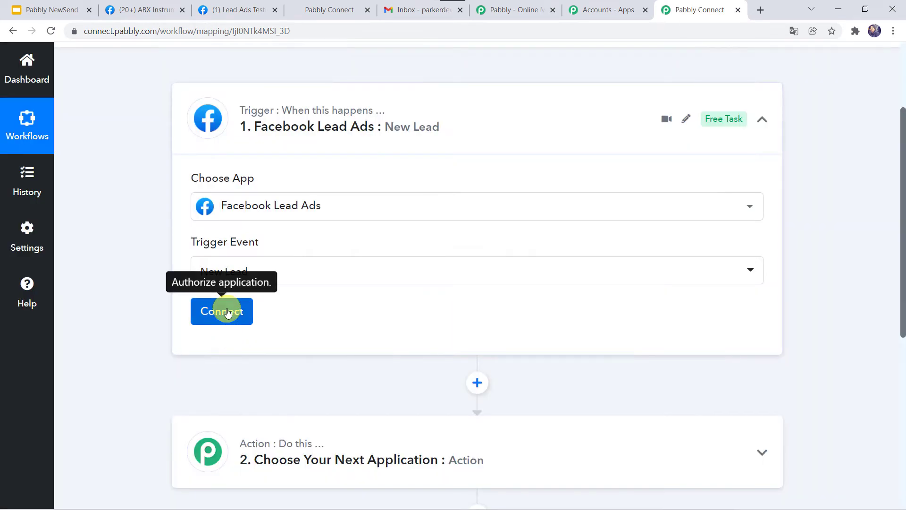
pyautogui.click(227, 311)
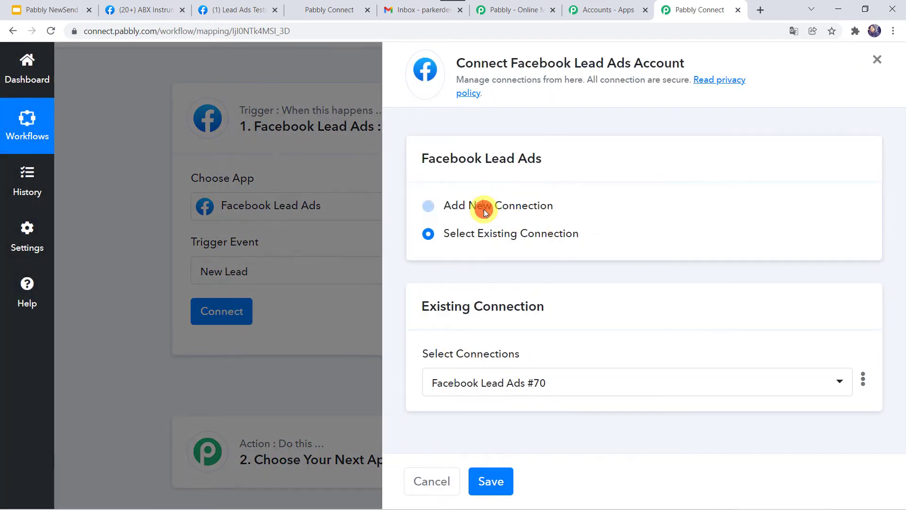
# Add a new Facebook Lead Ads connection and authorise it with Facebook.
pyautogui.click(483, 209)
pyautogui.click(501, 370)
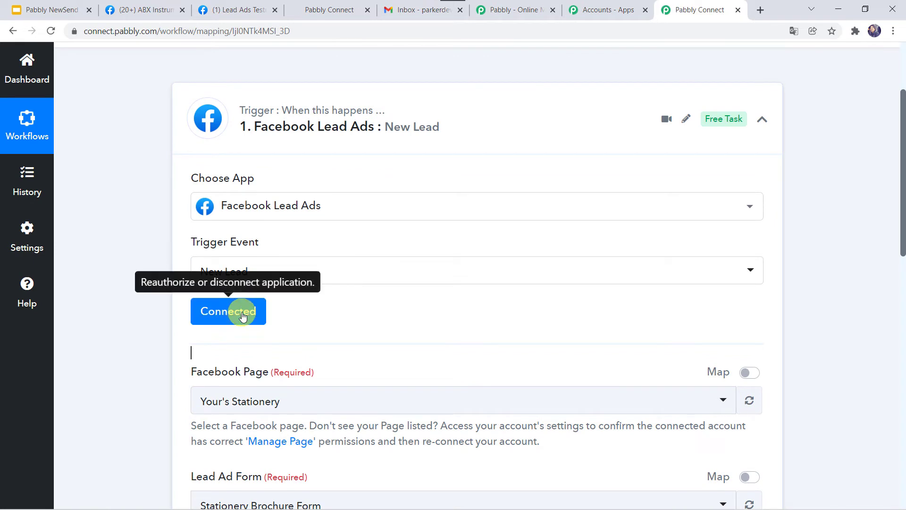
pyautogui.click(242, 315)
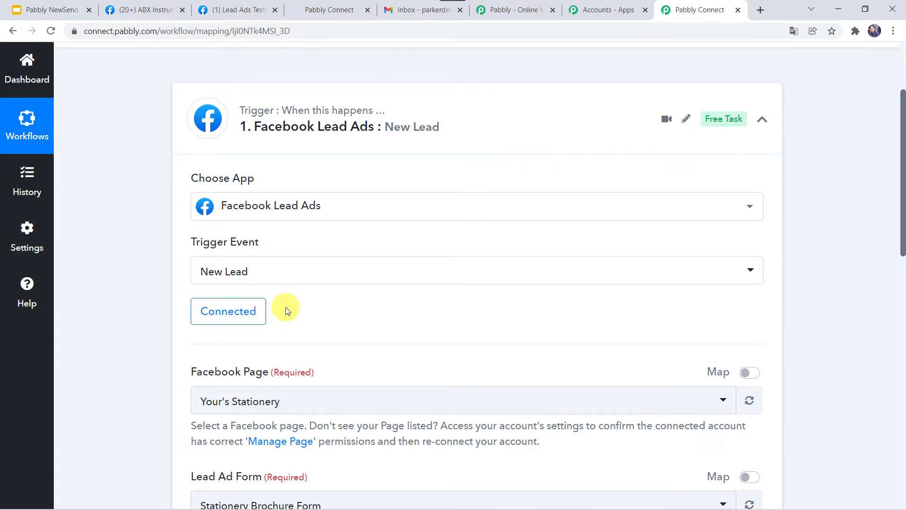
# Check the business page on Facebook, then select ABX Instrumental Shop as the trigger's Facebook page.
pyautogui.scroll(-3, 285, 309)
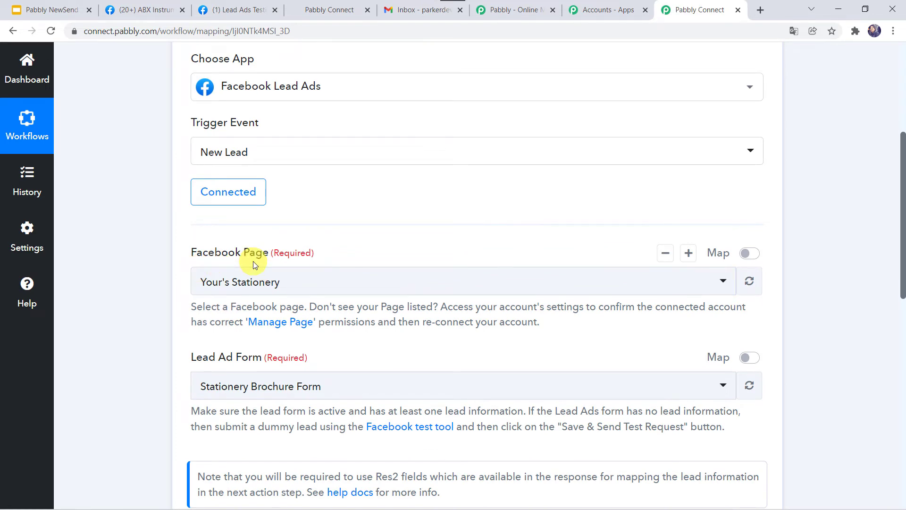
pyautogui.click(166, 4)
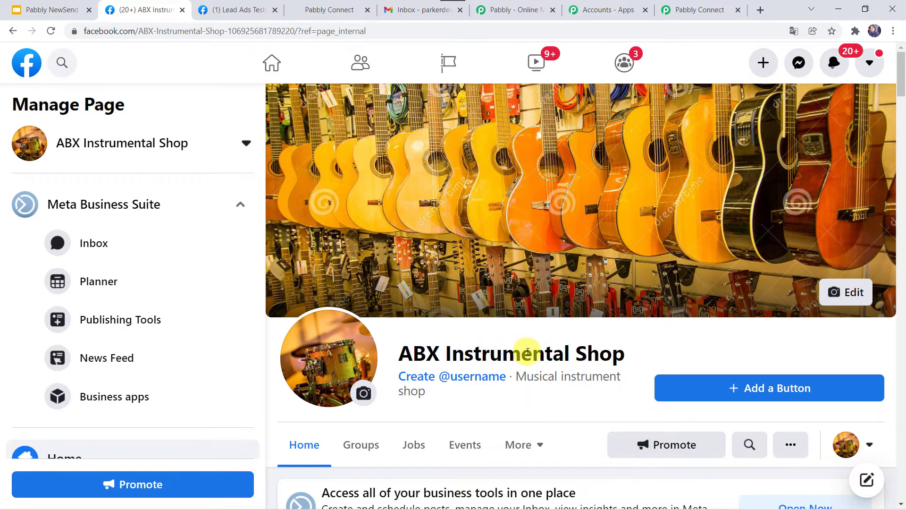
pyautogui.click(689, 4)
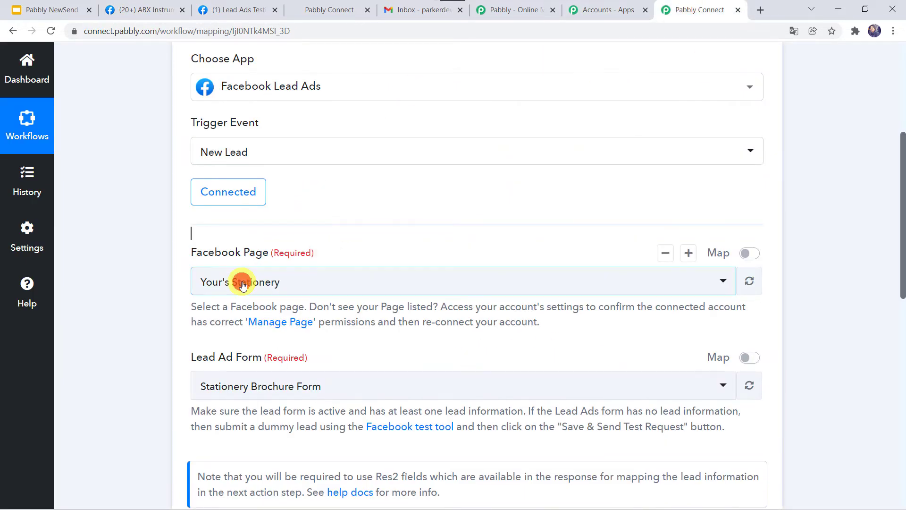
pyautogui.click(243, 284)
pyautogui.write('abx')
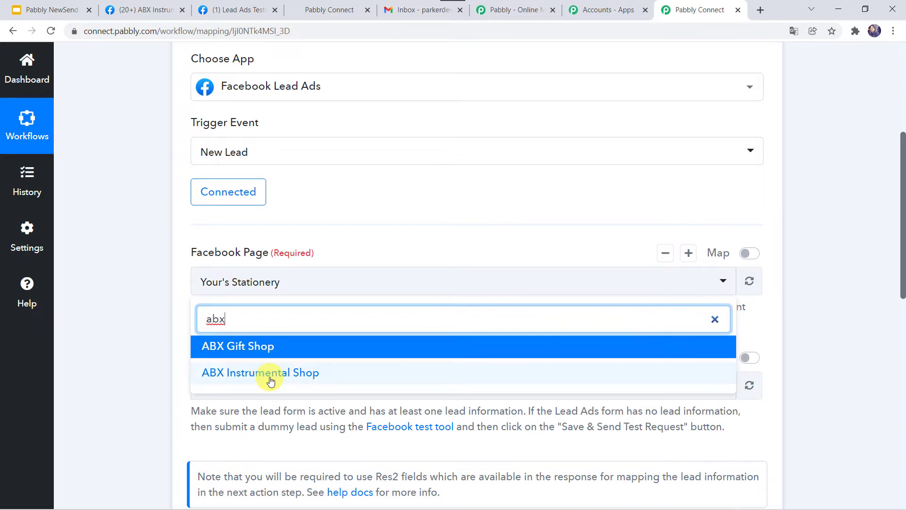
pyautogui.click(268, 374)
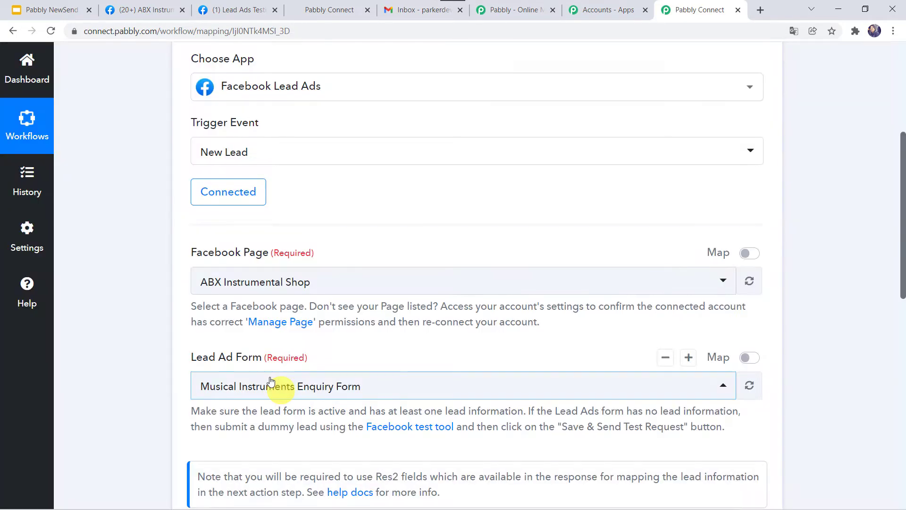
# Choose Musical Instruments Enquiry Form as the Lead Ad Form.
pyautogui.click(168, 370)
pyautogui.scroll(-4, 151, 374)
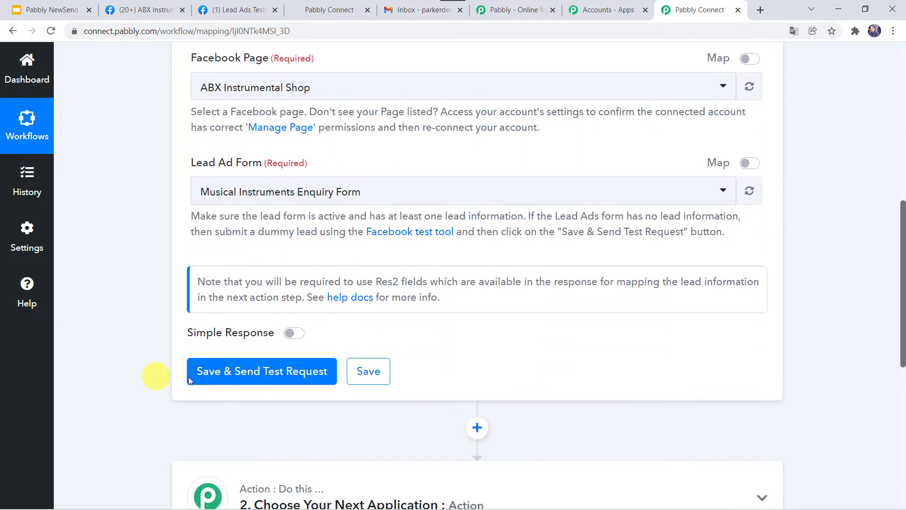
pyautogui.scroll(1, 218, 184)
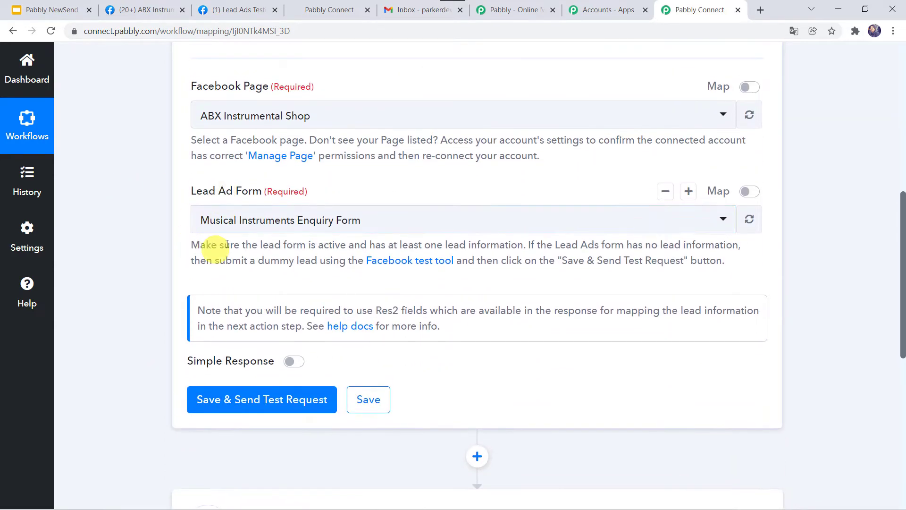
pyautogui.click(239, 223)
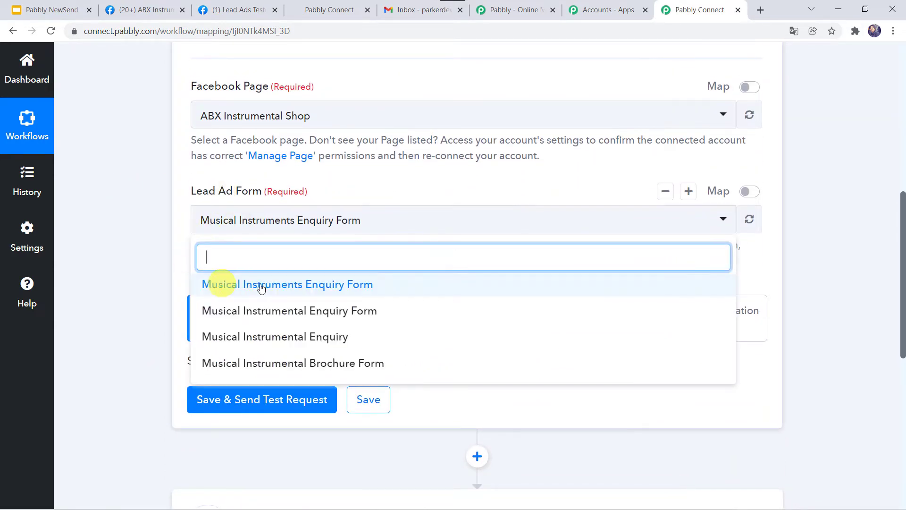
pyautogui.click(351, 286)
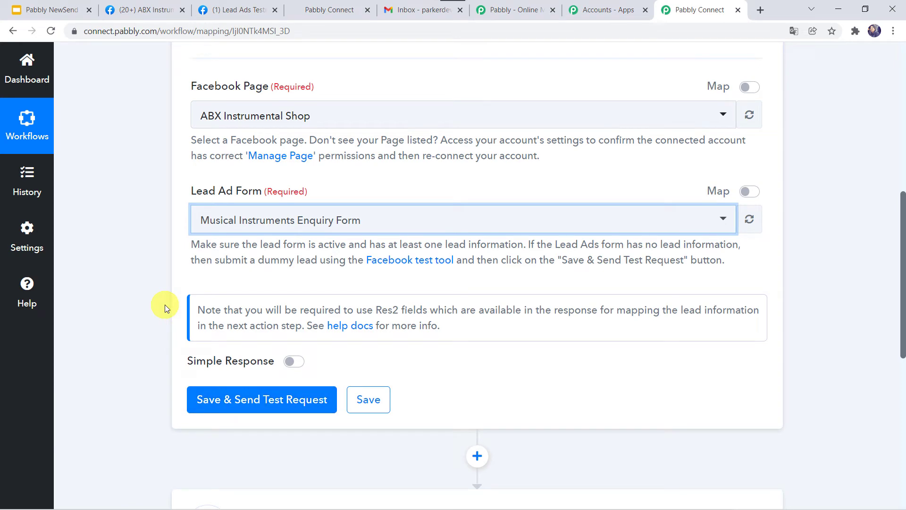
pyautogui.click(239, 11)
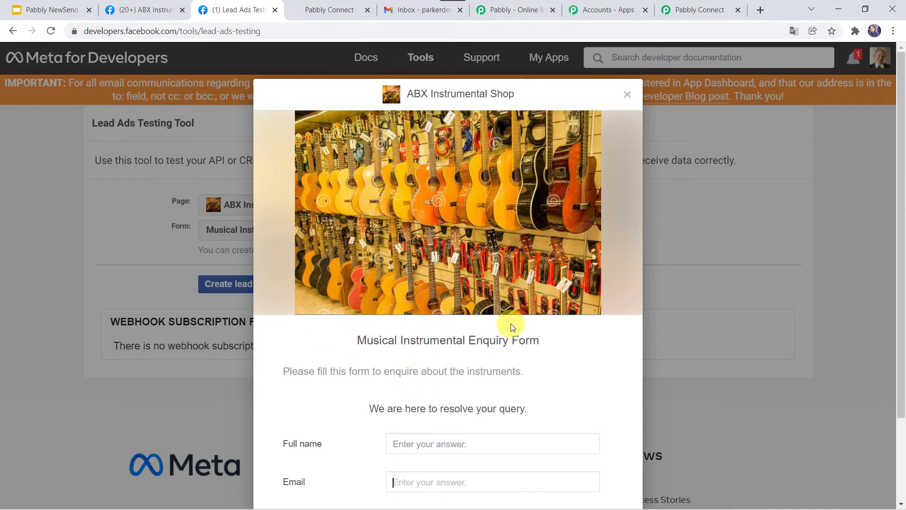
# Fill the test lead form with a full name, e-mail address and phone number.
pyautogui.scroll(-2, 512, 327)
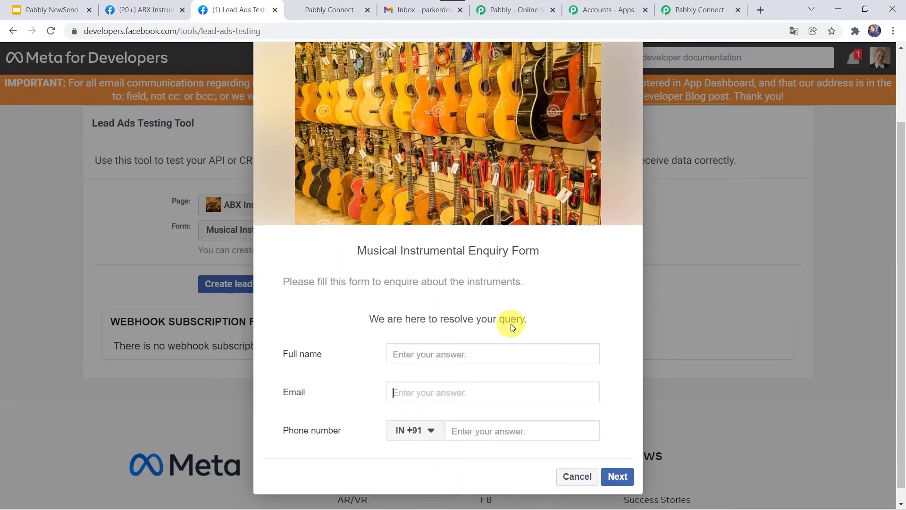
pyautogui.scroll(-1, 510, 324)
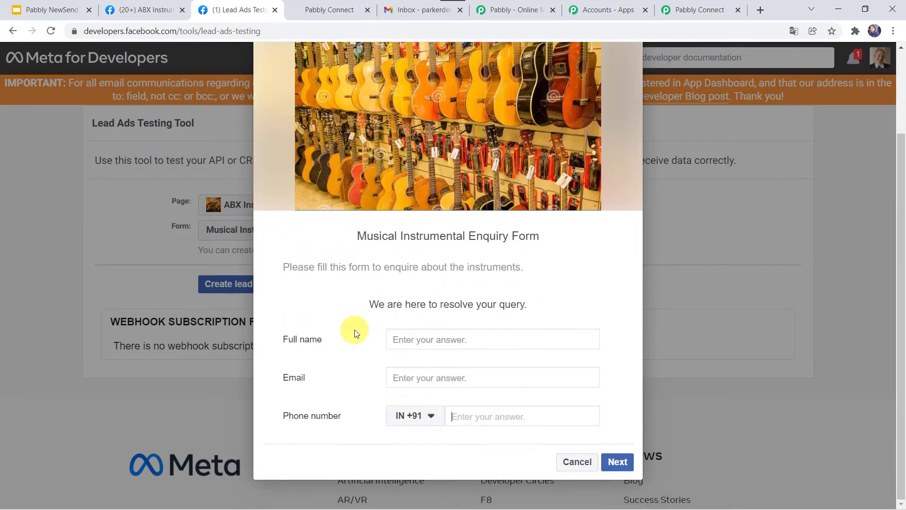
pyautogui.click(412, 341)
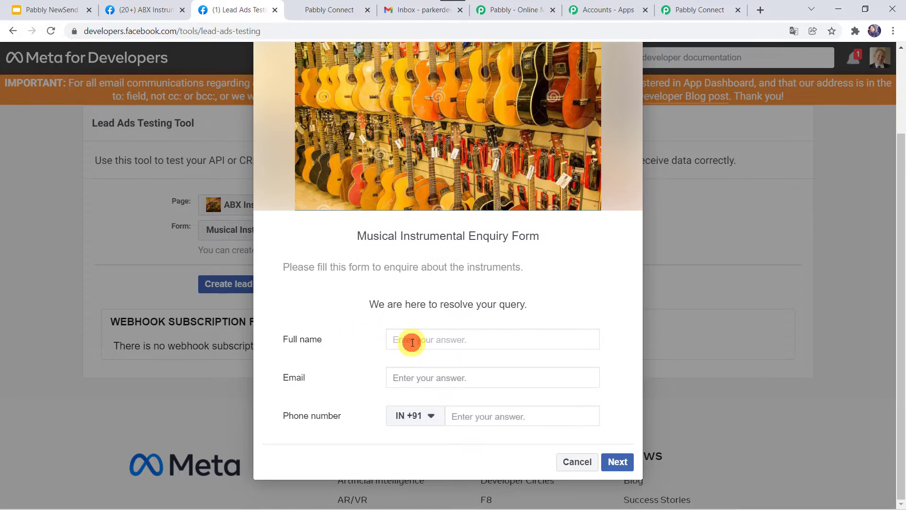
pyautogui.write('Shikh')
pyautogui.press('Down')
pyautogui.press('Return')
pyautogui.write('shik')
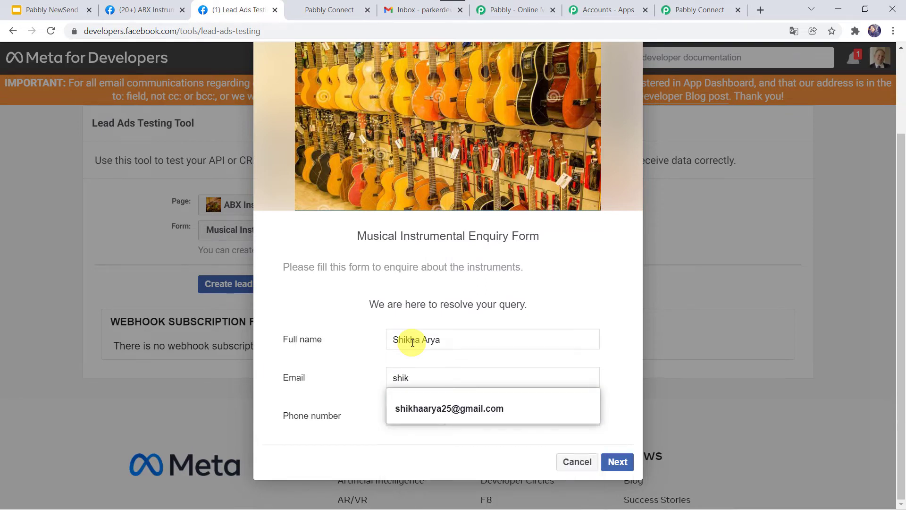
pyautogui.press('Down')
pyautogui.press('Return')
pyautogui.press('Tab')
pyautogui.press('Tab')
pyautogui.write('7')
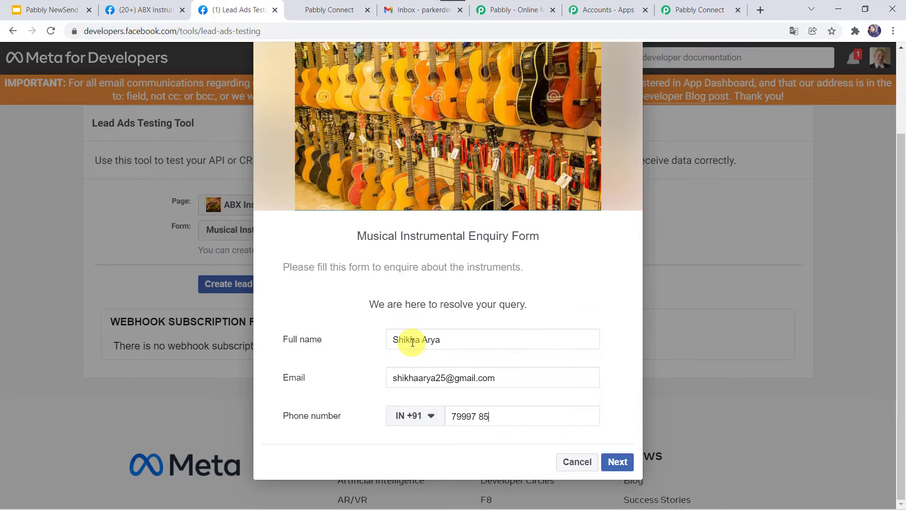
# Submit the test lead and go back to the Pabbly Connect workflow.
pyautogui.click(615, 459)
pyautogui.click(608, 433)
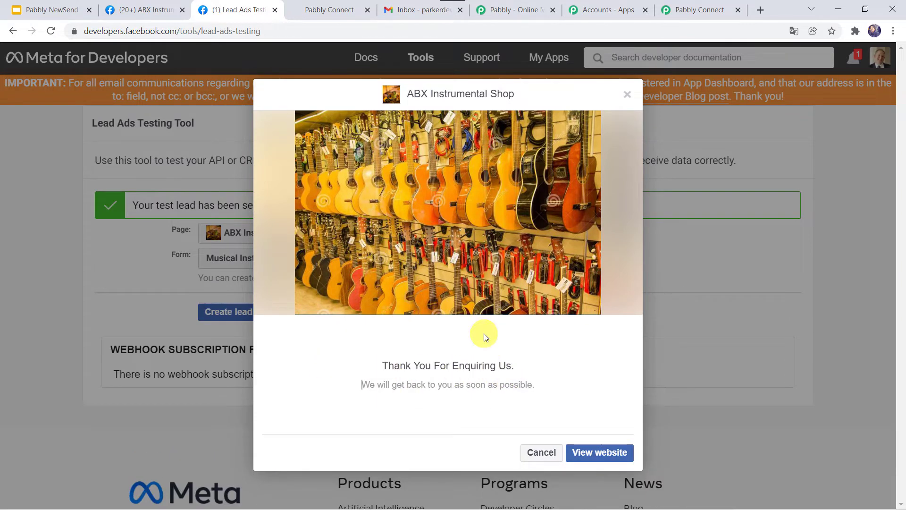
pyautogui.click(698, 10)
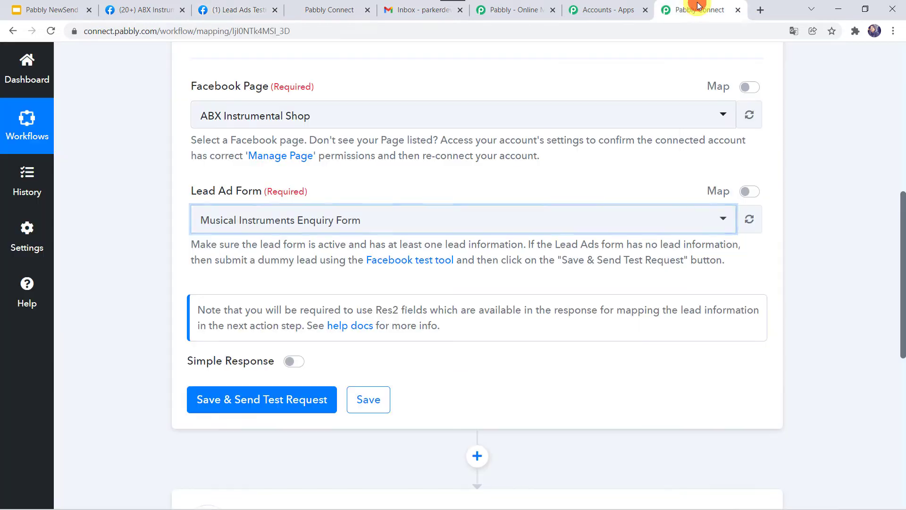
# Save the trigger, send a test request, and review the received lead's name, e-mail and phone fields.
pyautogui.click(249, 402)
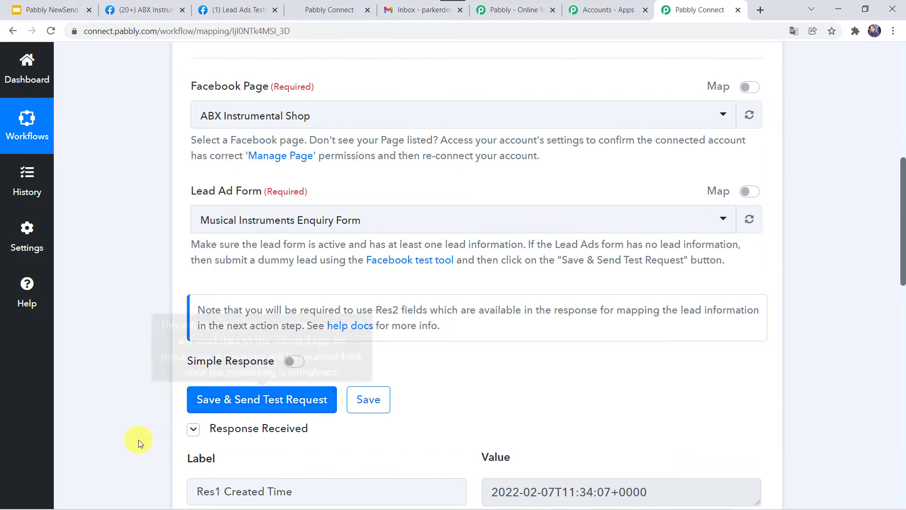
pyautogui.scroll(-5, 138, 440)
pyautogui.scroll(-2, 138, 440)
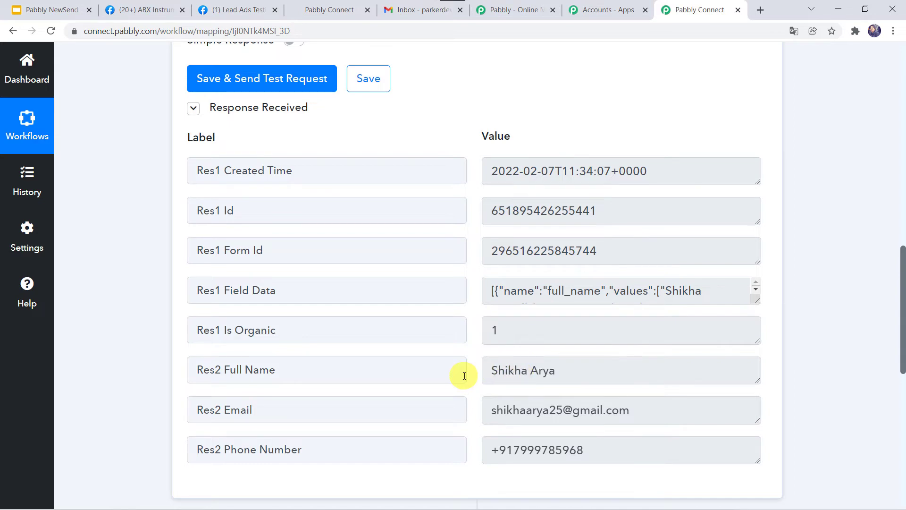
pyautogui.scroll(-8, 463, 375)
# Set the action to Text Formatter by Pabbly with the Split Text event and connect it.
pyautogui.click(449, 238)
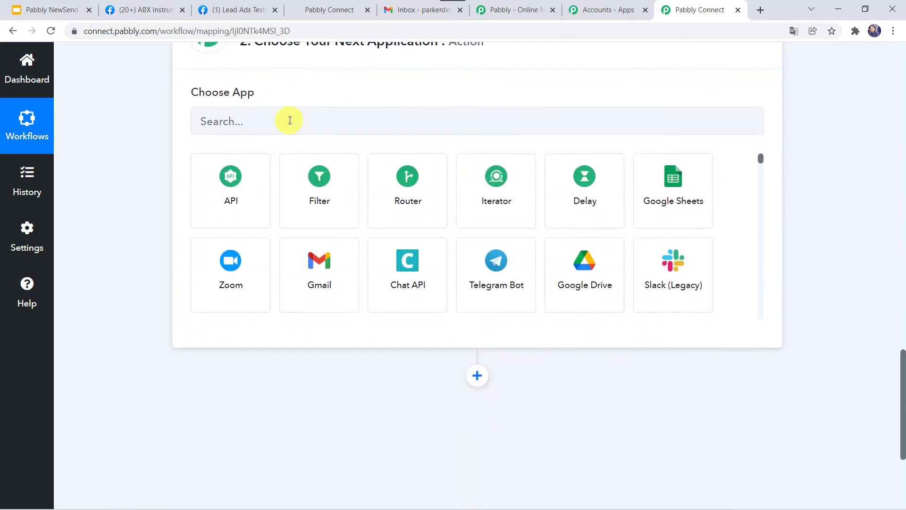
pyautogui.click(290, 121)
pyautogui.write('Text')
pyautogui.click(316, 189)
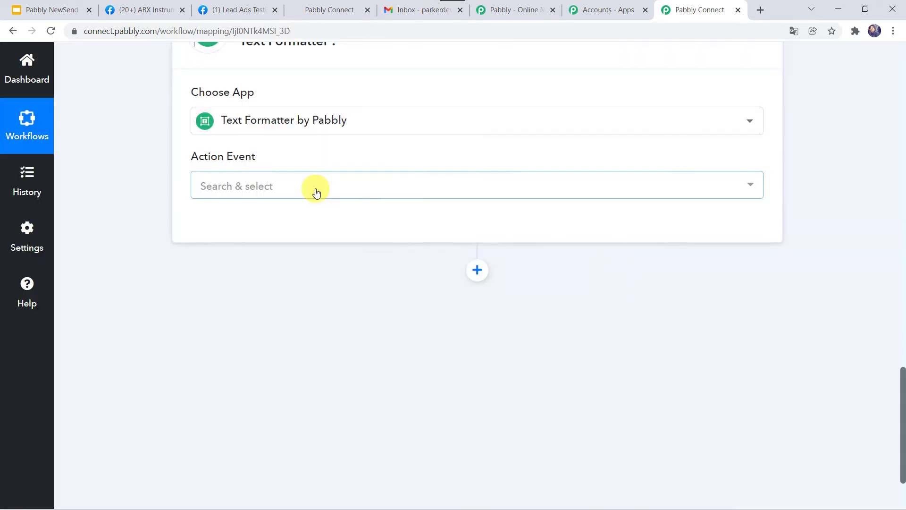
pyautogui.click(268, 186)
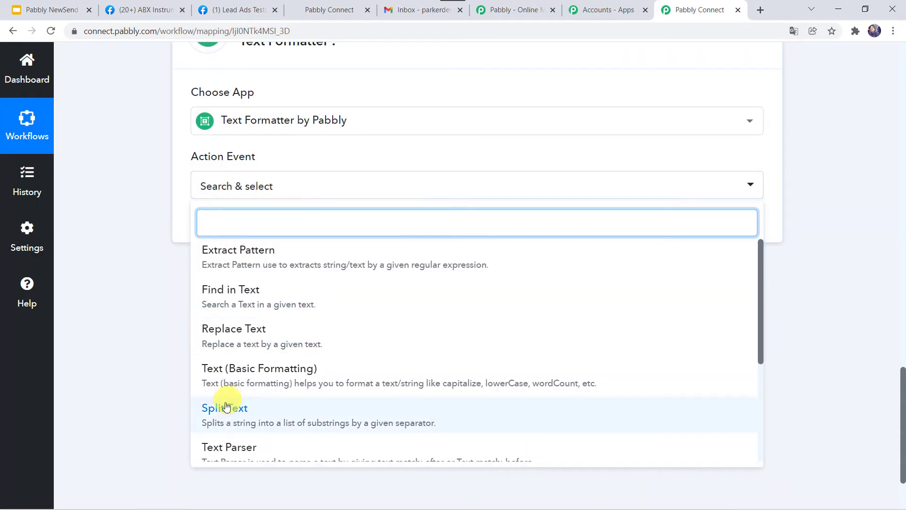
pyautogui.click(222, 407)
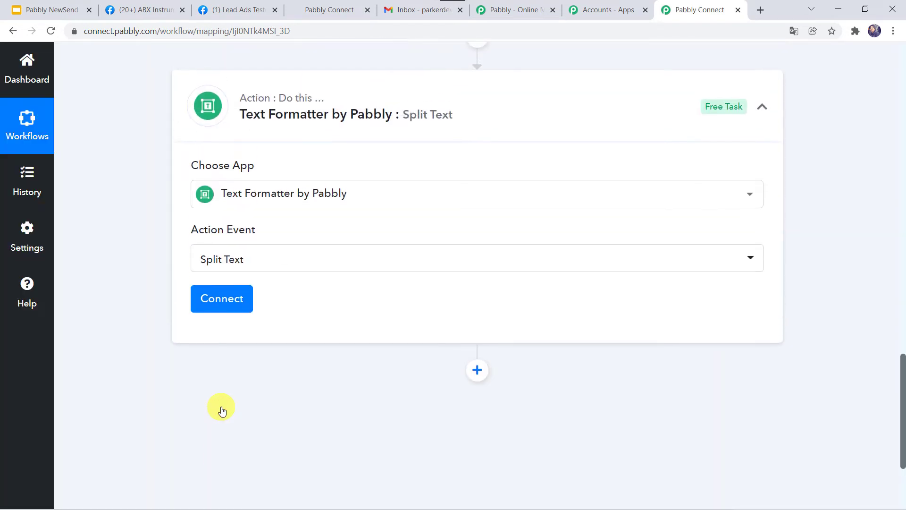
pyautogui.click(214, 306)
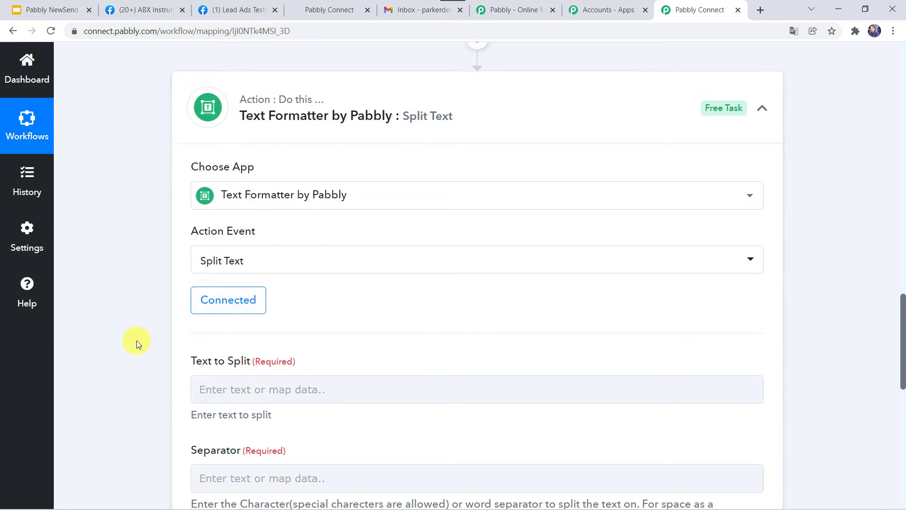
# Map the Facebook lead's Res2 Full Name into Text to Split.
pyautogui.scroll(-2, 137, 341)
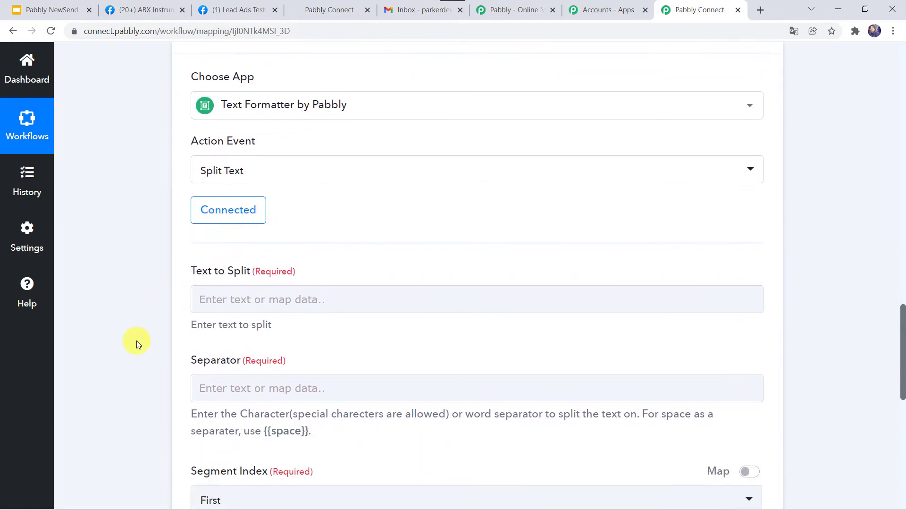
pyautogui.click(206, 301)
pyautogui.click(275, 409)
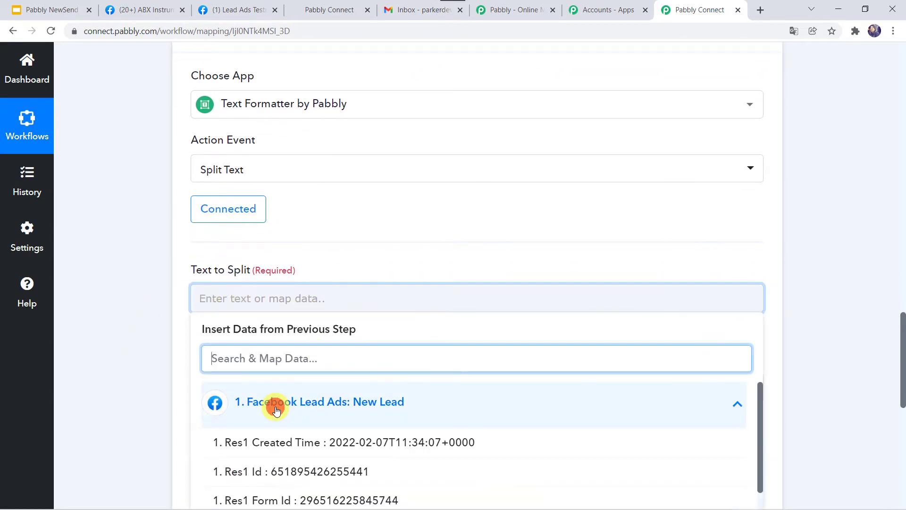
pyautogui.scroll(-3, 178, 418)
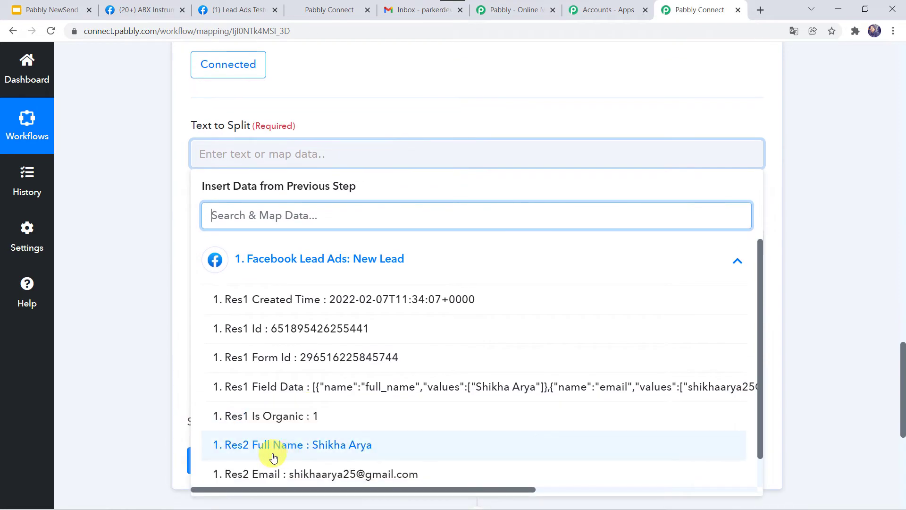
pyautogui.click(314, 445)
pyautogui.click(126, 356)
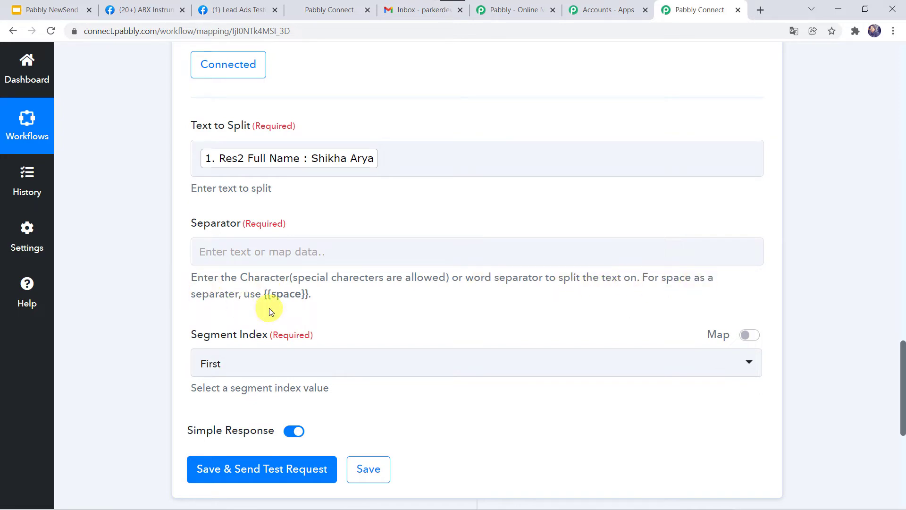
# Copy the {{space}} placeholder from the help text and paste it as the Separator.
pyautogui.moveTo(263, 294); pyautogui.dragTo(308, 298)
pyautogui.rightClick(292, 295)
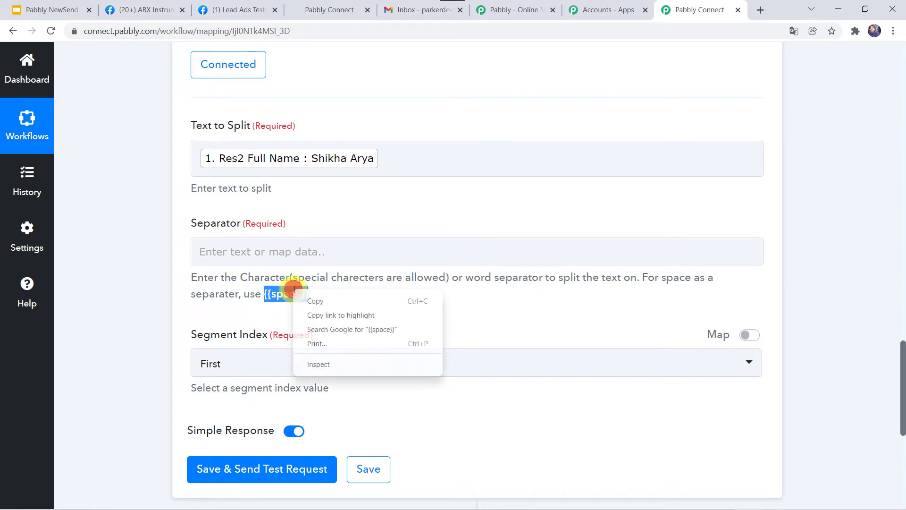
pyautogui.click(313, 298)
pyautogui.click(230, 252)
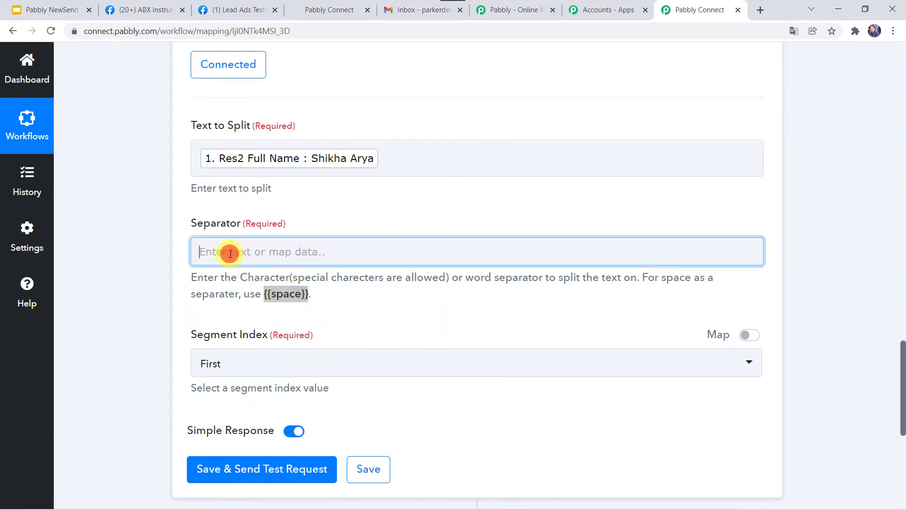
pyautogui.rightClick(229, 252)
pyautogui.click(268, 350)
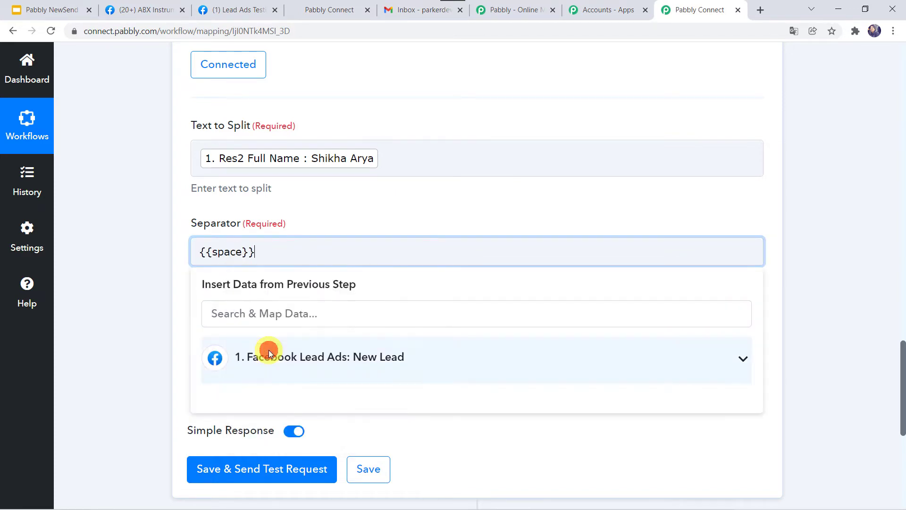
pyautogui.click(178, 322)
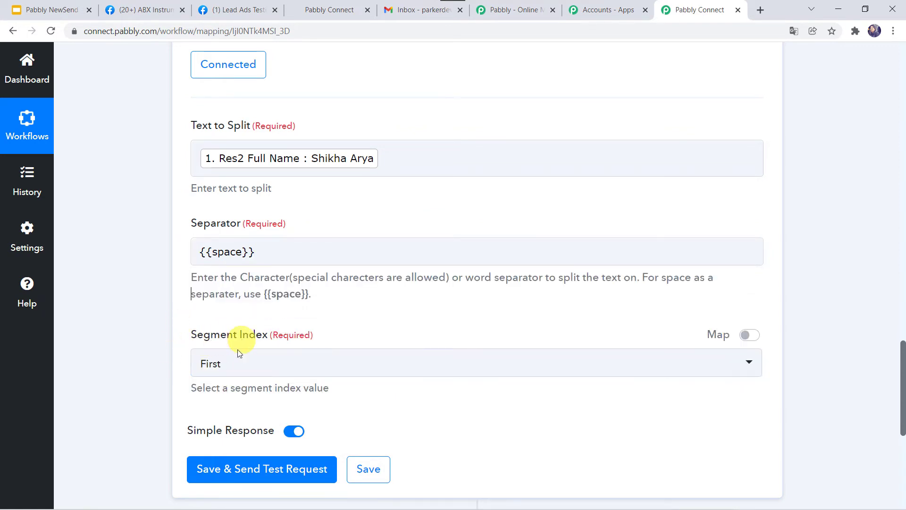
# Set Segment Index to All, then save and run a test split.
pyautogui.click(215, 370)
pyautogui.click(207, 325)
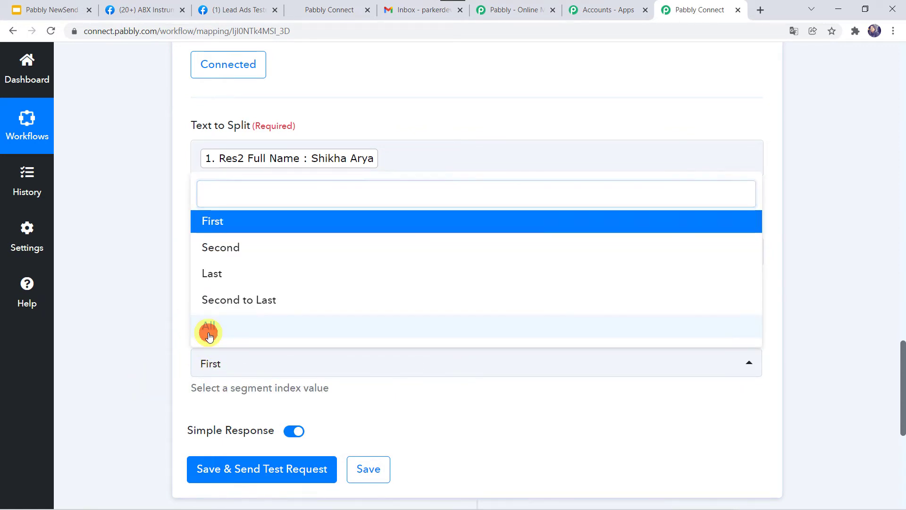
pyautogui.scroll(-1, 148, 369)
pyautogui.scroll(-1, 148, 369)
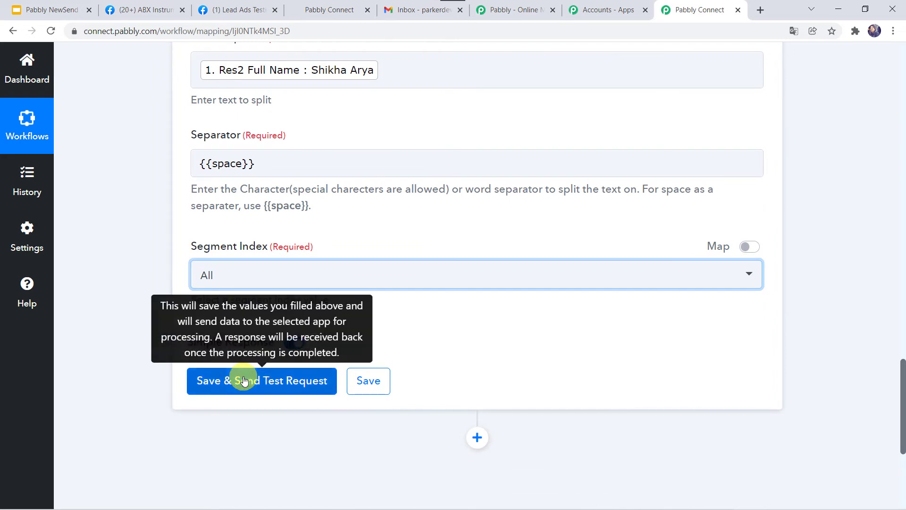
pyautogui.click(244, 380)
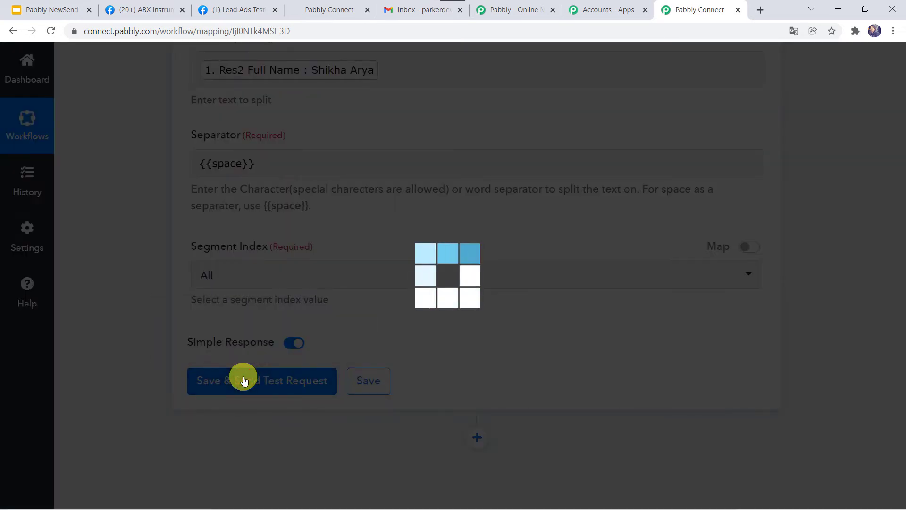
pyautogui.scroll(-3, 139, 360)
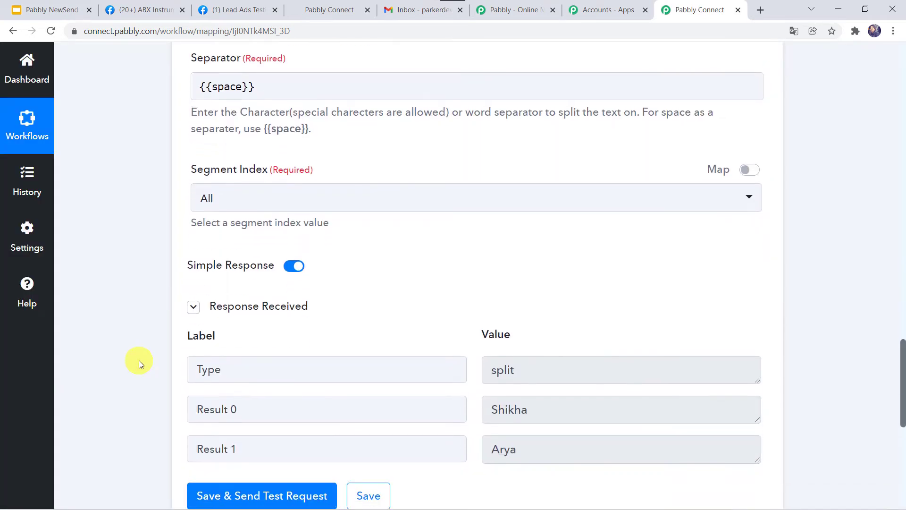
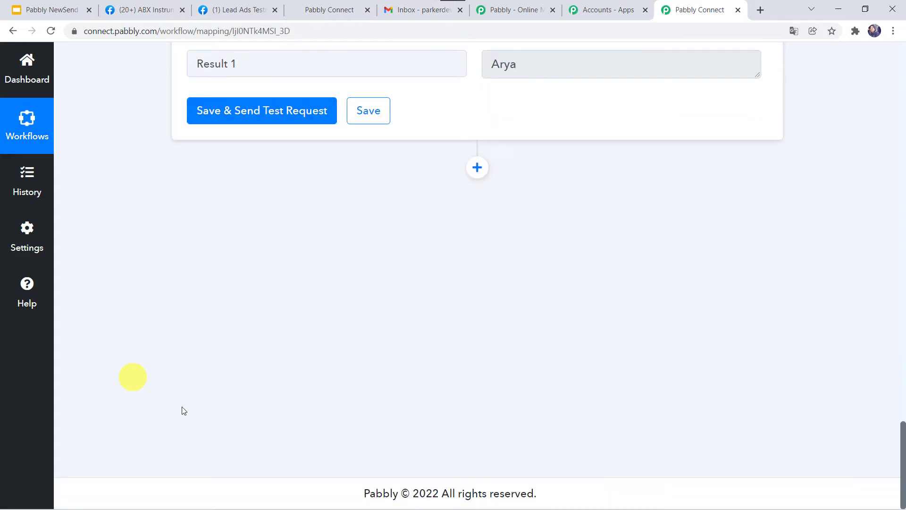
# Add a HighLevel action step with the Create Contact event and bring up its account connection.
pyautogui.click(475, 169)
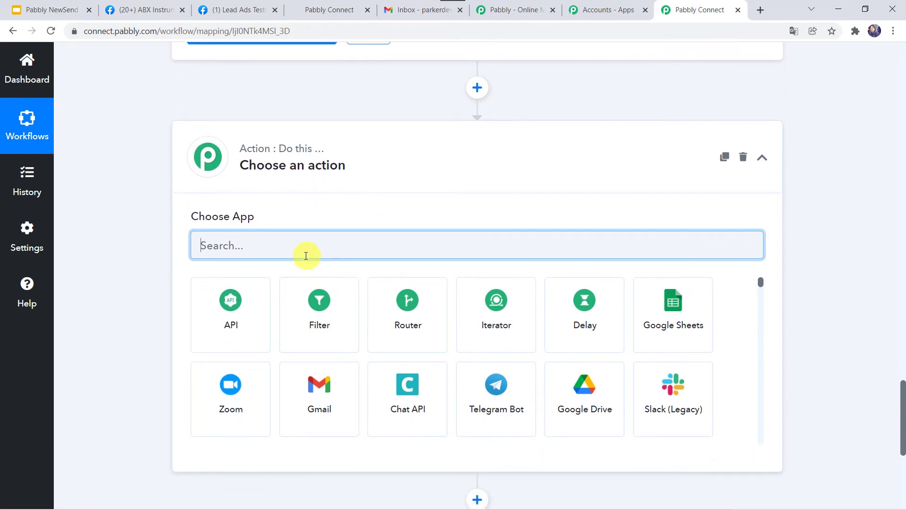
pyautogui.click(303, 247)
pyautogui.write('High')
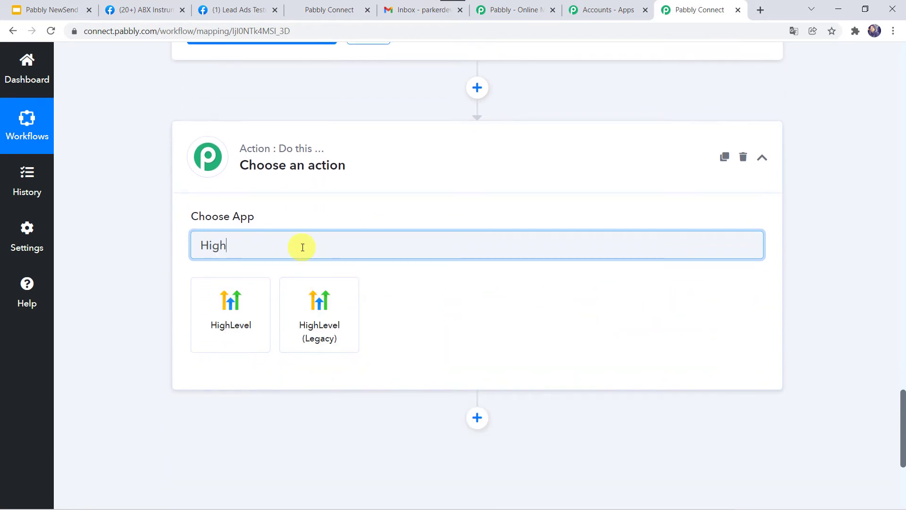
pyautogui.click(211, 319)
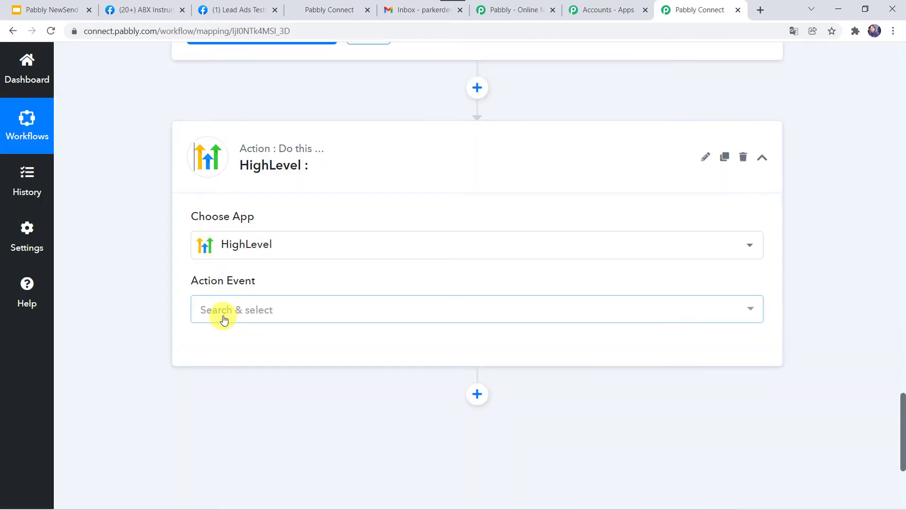
pyautogui.click(224, 320)
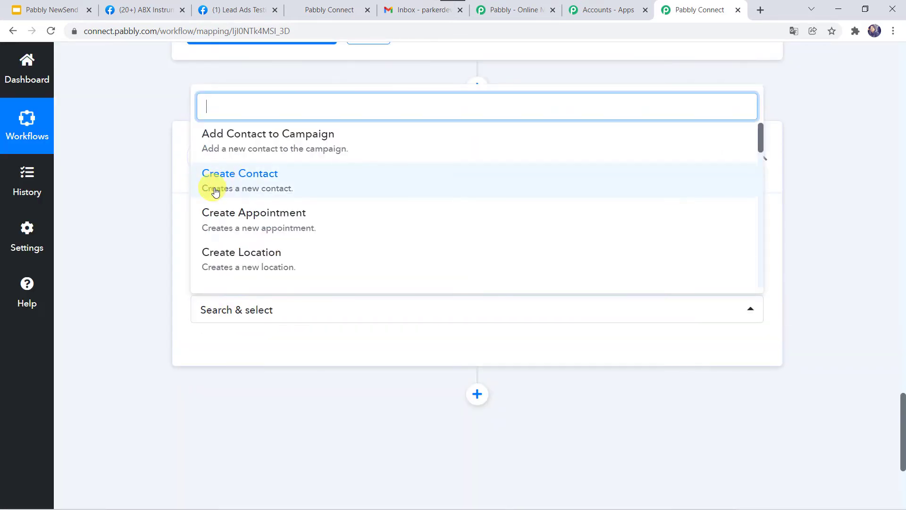
pyautogui.click(214, 186)
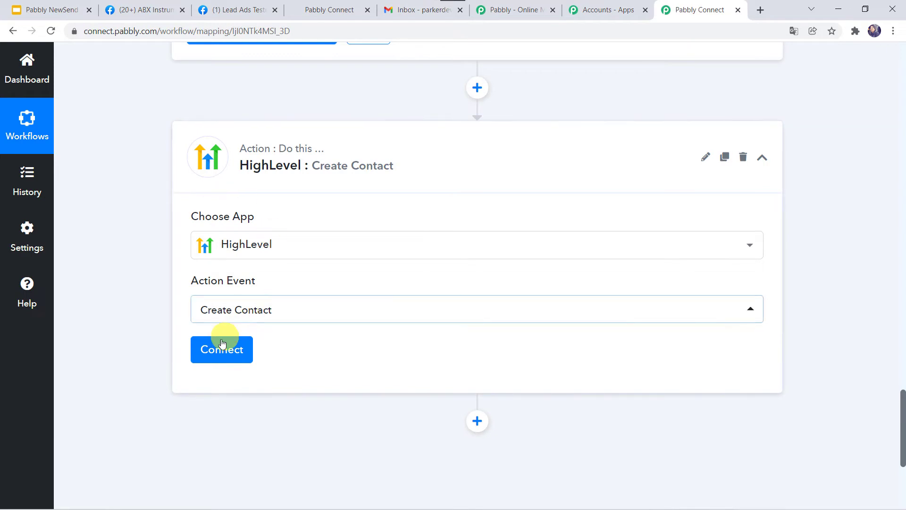
pyautogui.click(218, 348)
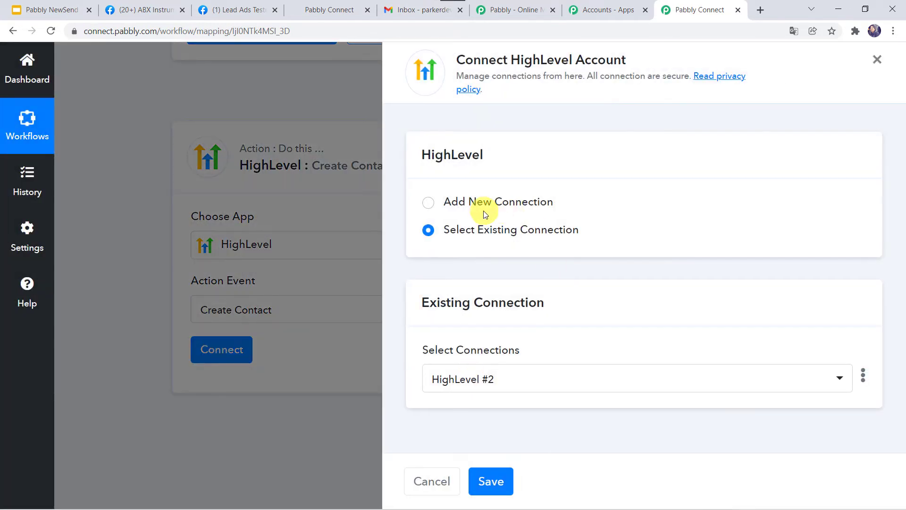
# Start a new HighLevel #4 connection, then switch to the HighLevel dashboard tab.
pyautogui.click(429, 208)
pyautogui.scroll(-2, 455, 378)
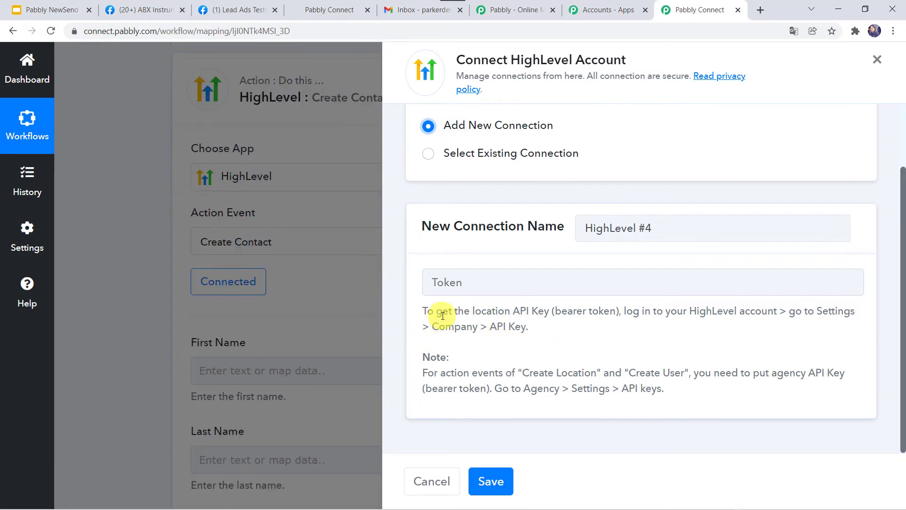
pyautogui.click(317, 10)
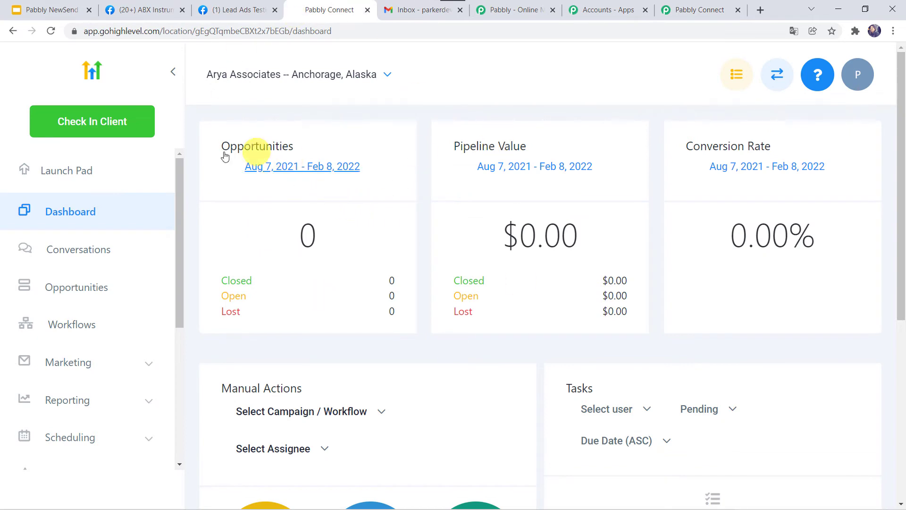
# Copy the location API key from HighLevel's company settings and return to Pabbly Connect.
pyautogui.scroll(-5, 84, 357)
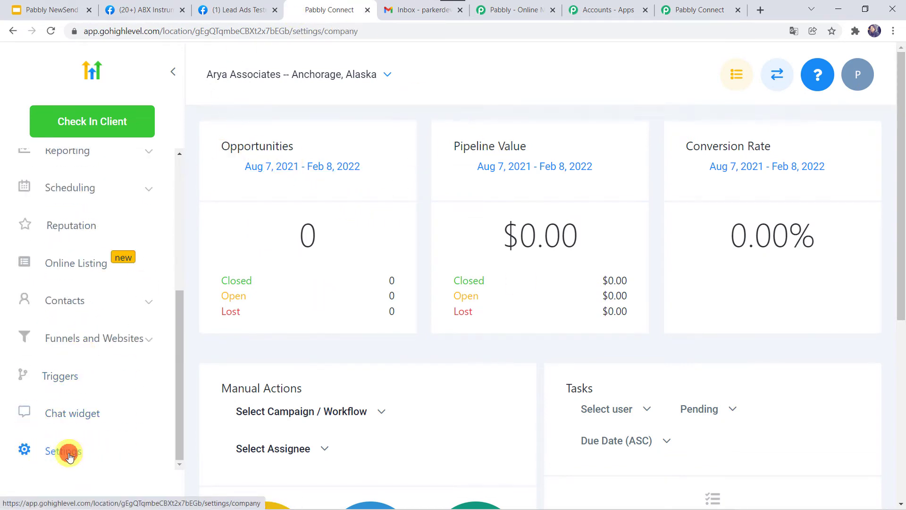
pyautogui.click(68, 455)
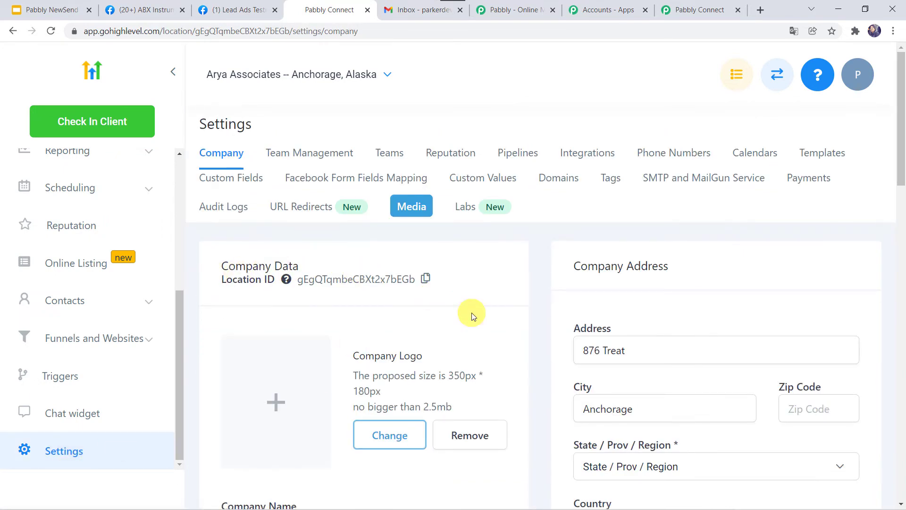
pyautogui.scroll(-9, 472, 315)
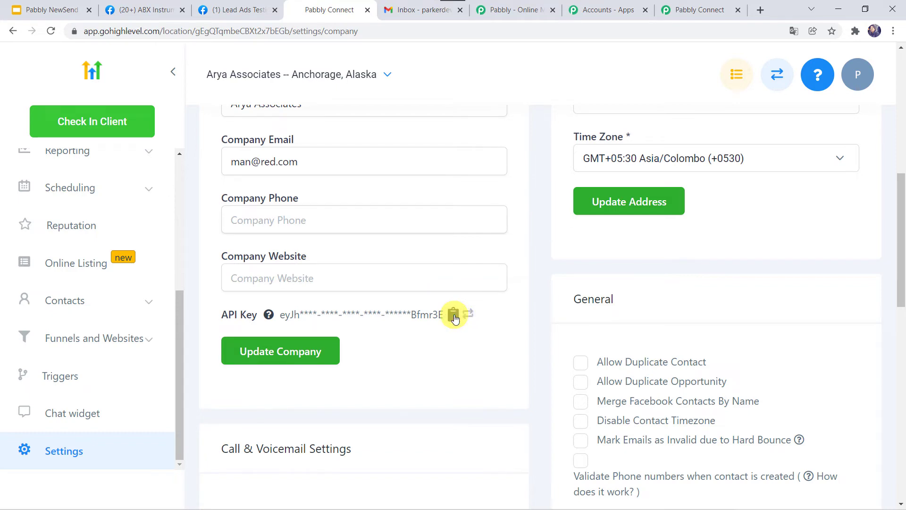
pyautogui.click(693, 6)
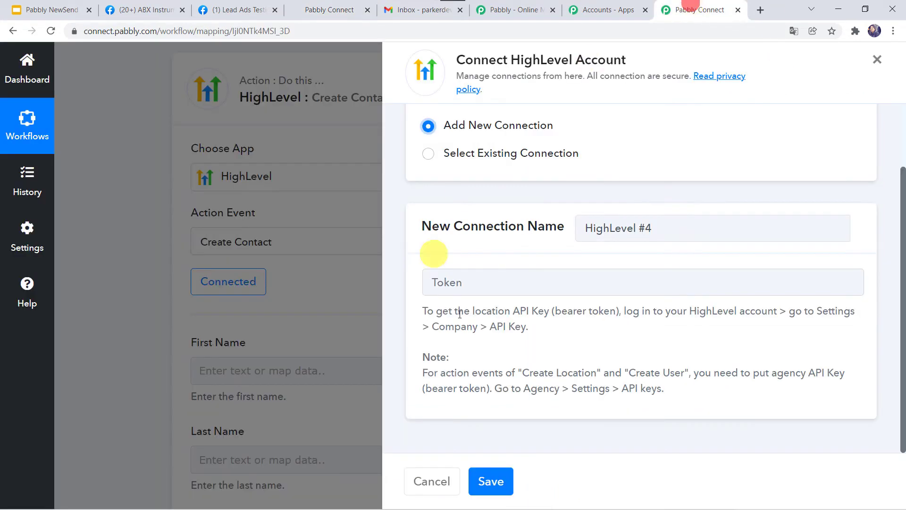
# Paste the API key into the Token field and save the HighLevel #4 connection.
pyautogui.rightClick(466, 282)
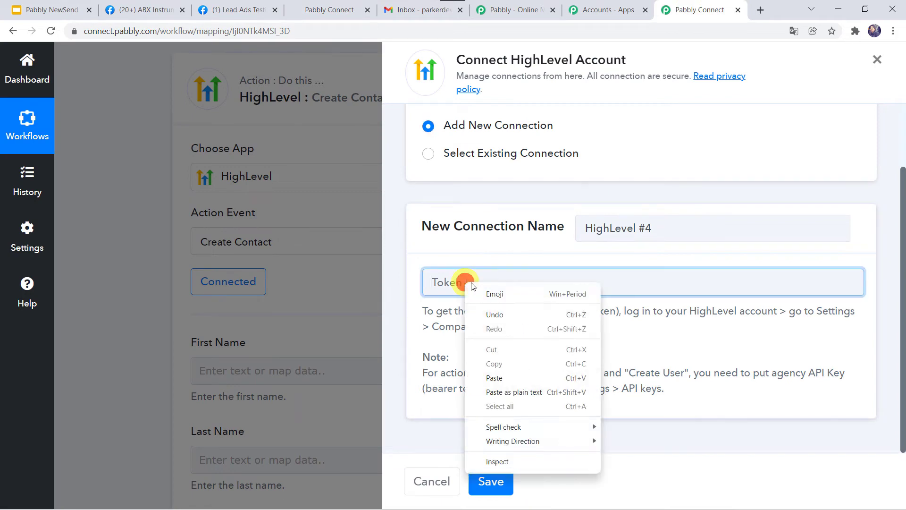
pyautogui.click(495, 377)
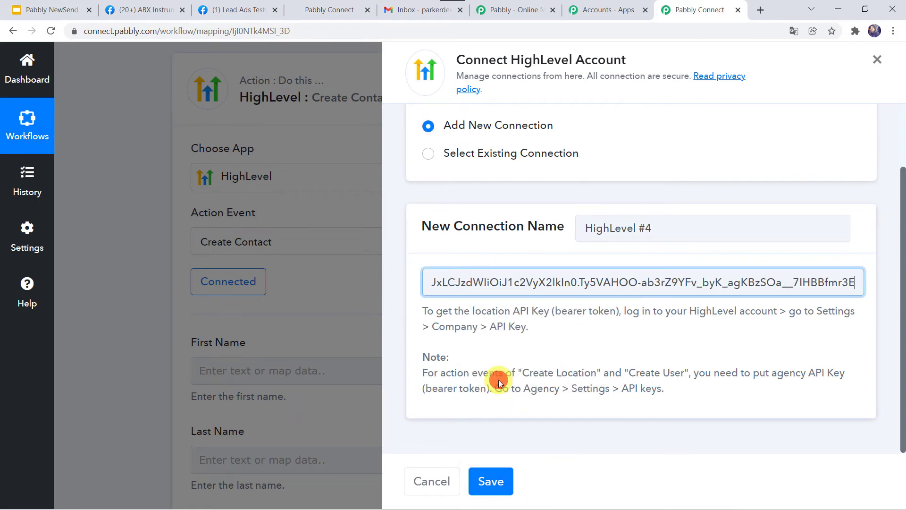
pyautogui.click(486, 481)
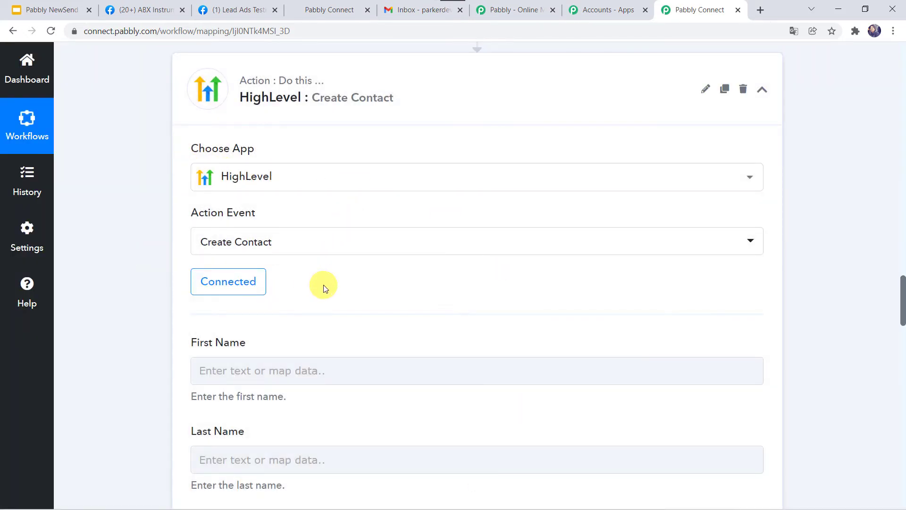
pyautogui.scroll(-4, 319, 285)
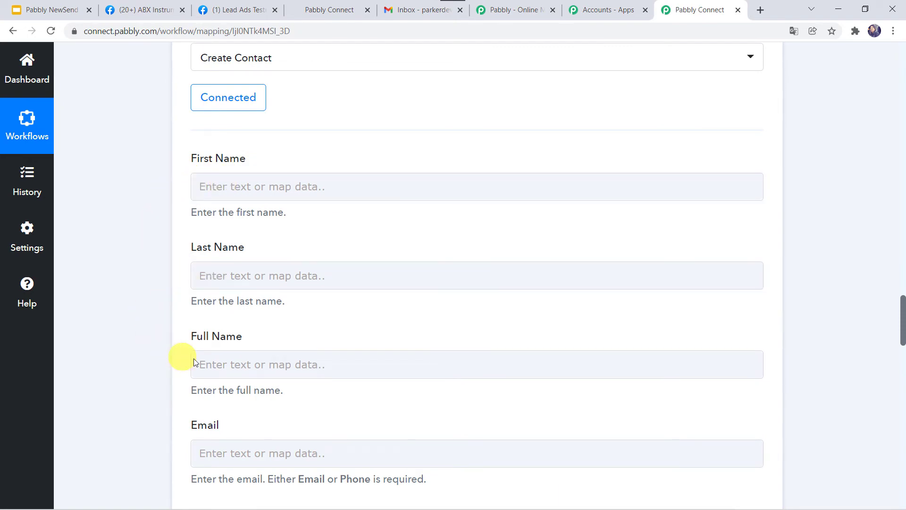
pyautogui.scroll(20, 117, 143)
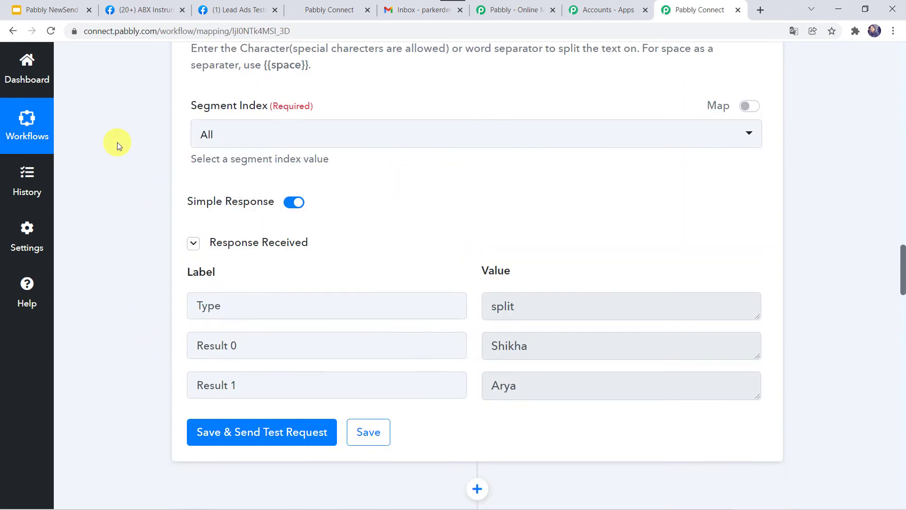
pyautogui.scroll(13, 117, 142)
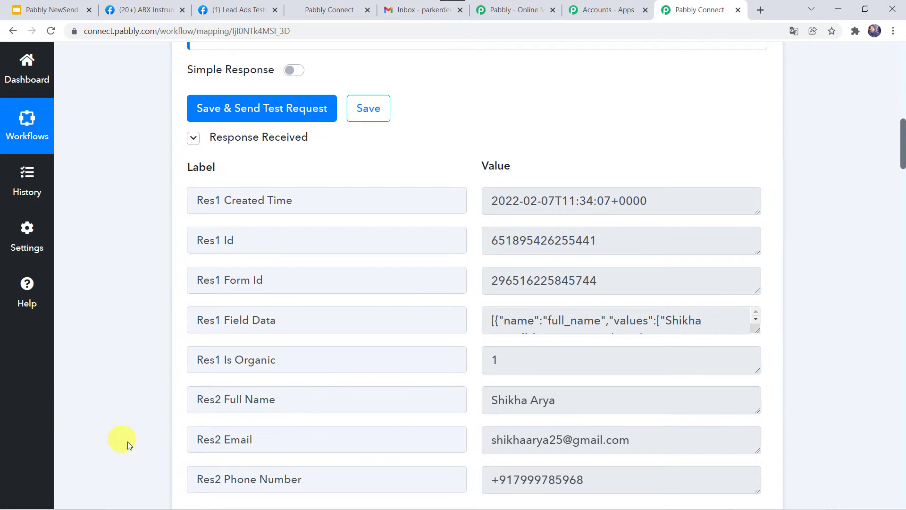
pyautogui.scroll(-20, 128, 441)
pyautogui.scroll(-12, 128, 441)
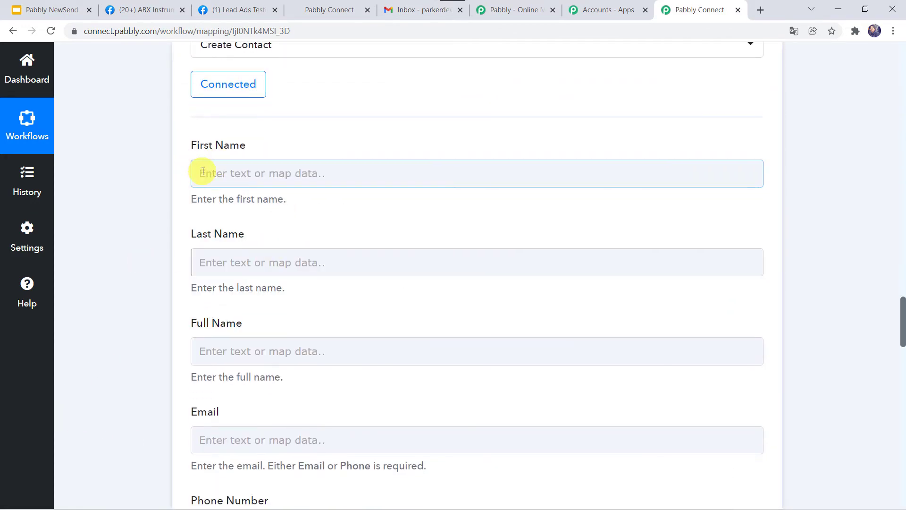
# Map Split Text Result 0 into First Name and Result 1 into Last Name.
pyautogui.click(200, 173)
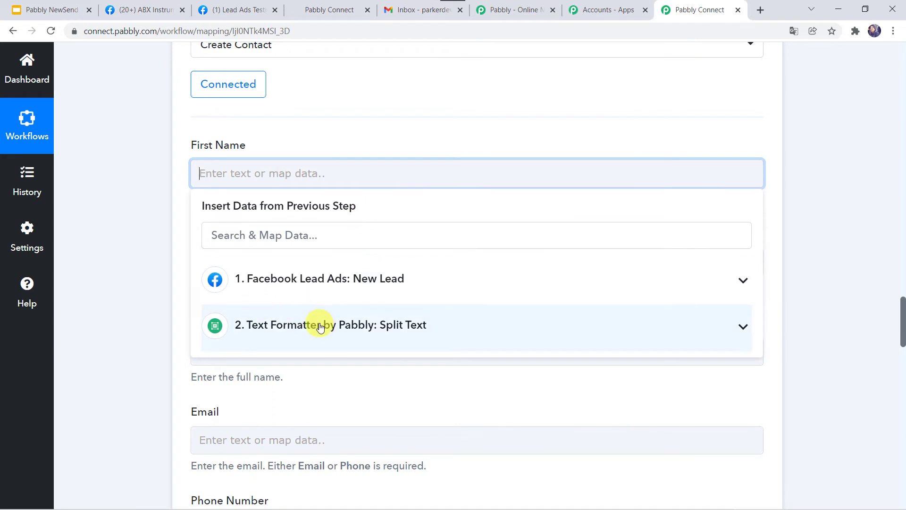
pyautogui.click(320, 326)
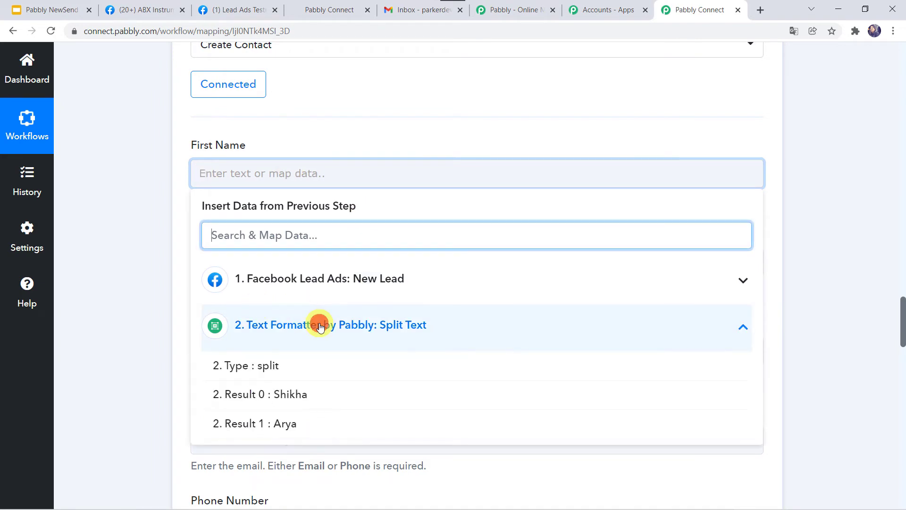
pyautogui.click(282, 396)
pyautogui.click(161, 357)
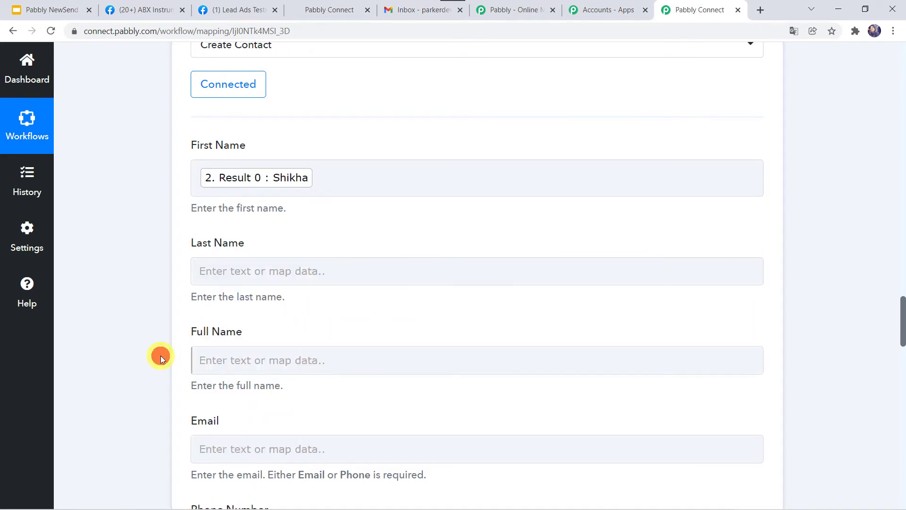
pyautogui.click(213, 271)
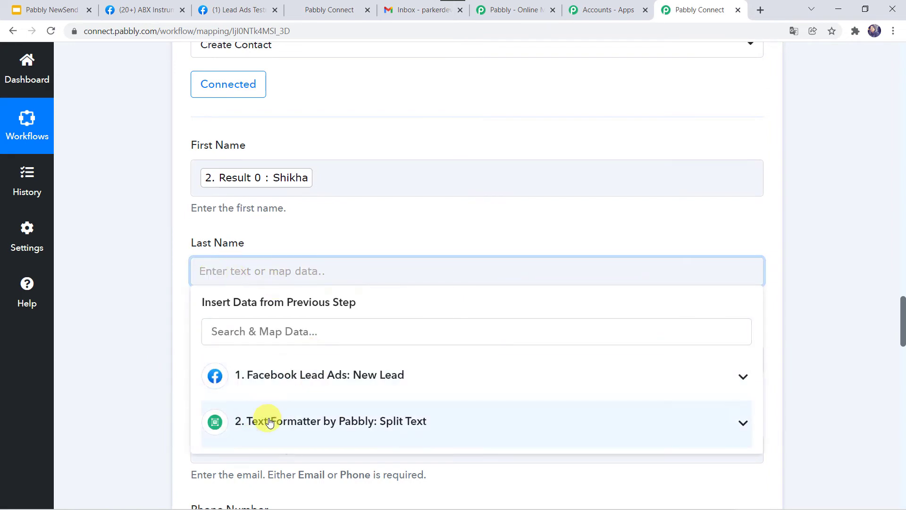
pyautogui.click(269, 422)
pyautogui.scroll(-1, 260, 424)
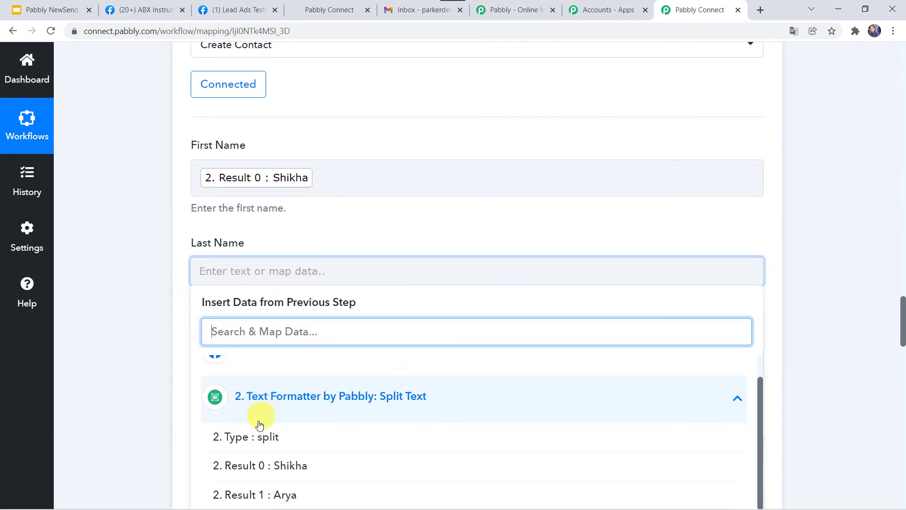
pyautogui.click(287, 491)
# Map the lead's Res2 Full Name and Res2 Email into the Full Name and Email fields.
pyautogui.press('Tab')
pyautogui.scroll(-4, 176, 194)
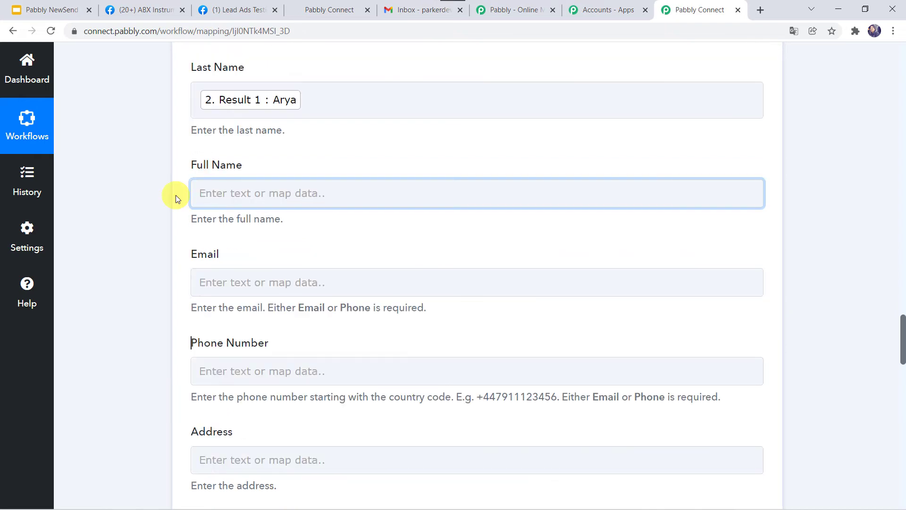
pyautogui.click(226, 198)
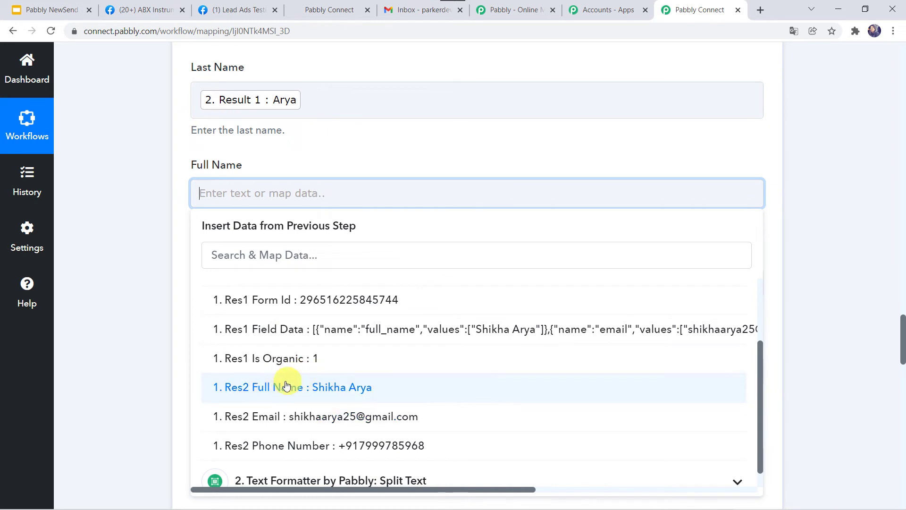
pyautogui.click(276, 388)
pyautogui.click(160, 341)
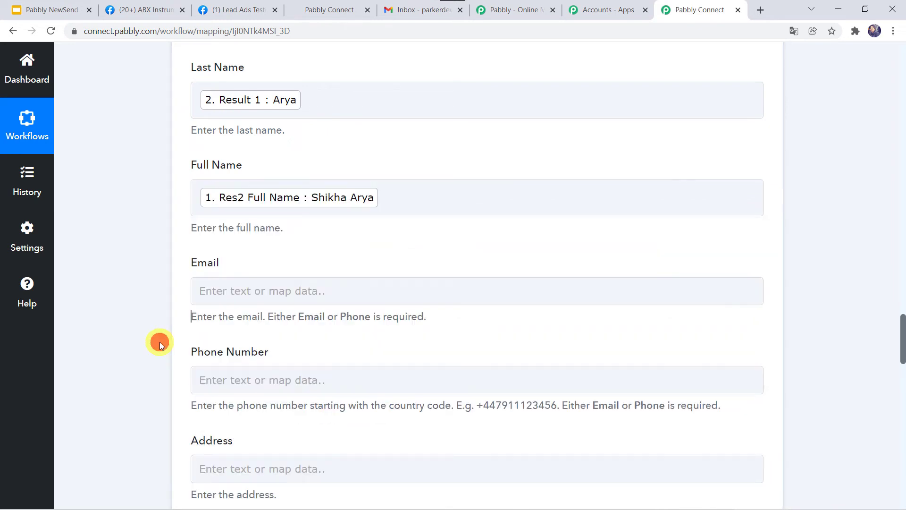
pyautogui.scroll(-2, 159, 342)
pyautogui.click(230, 185)
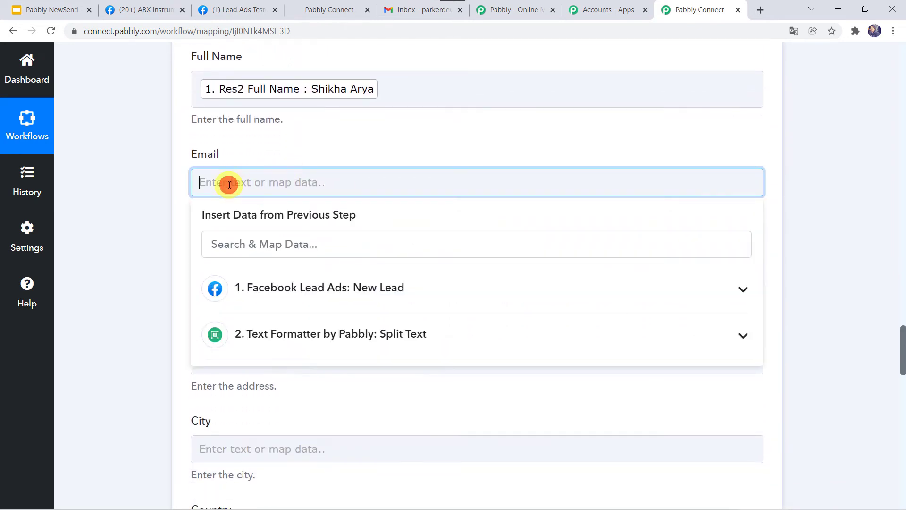
pyautogui.click(279, 299)
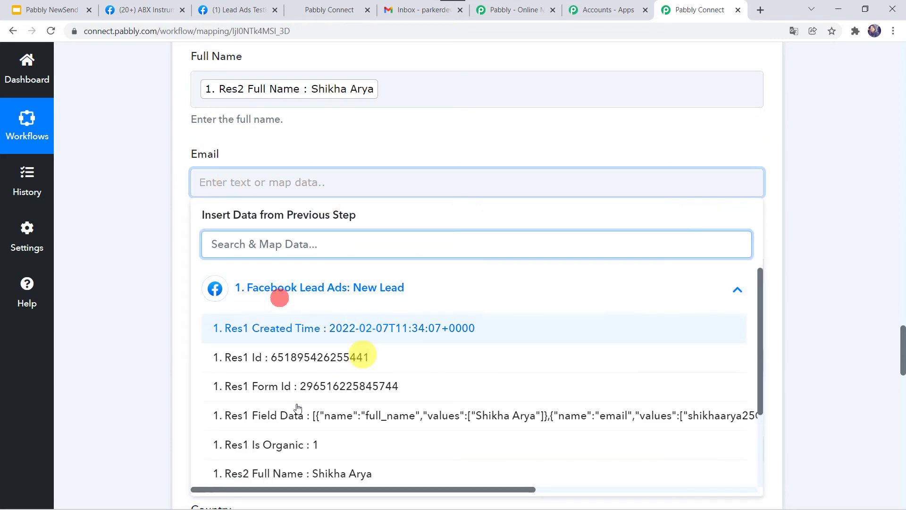
pyautogui.scroll(-2, 230, 425)
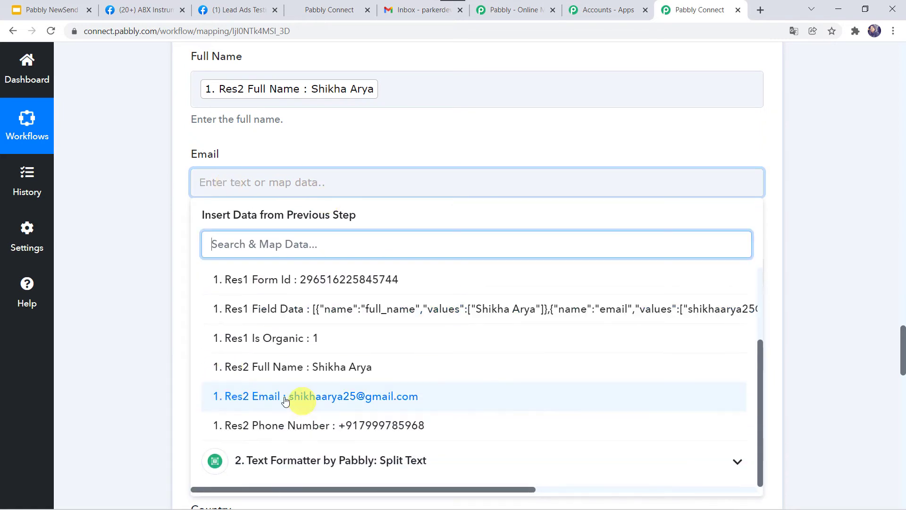
pyautogui.click(274, 397)
pyautogui.click(120, 348)
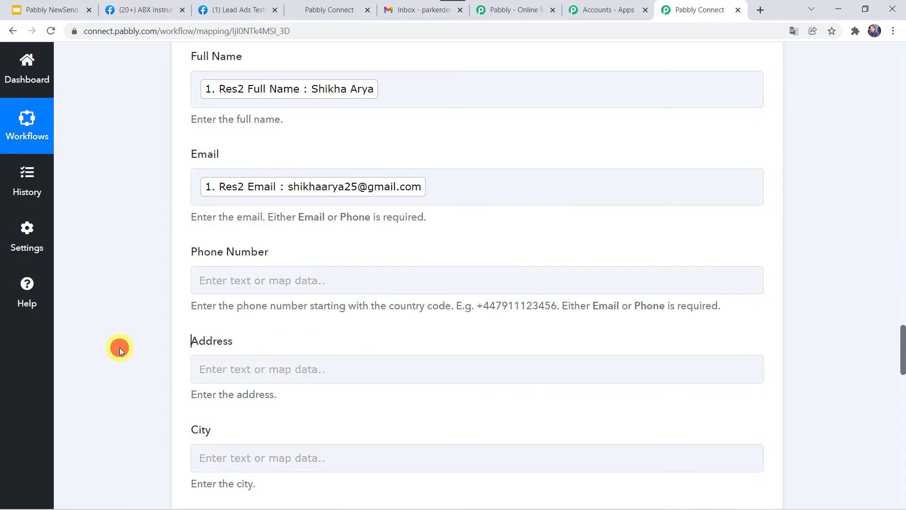
# Map the lead's Res2 Phone Number into the Phone Number field.
pyautogui.scroll(-2, 120, 347)
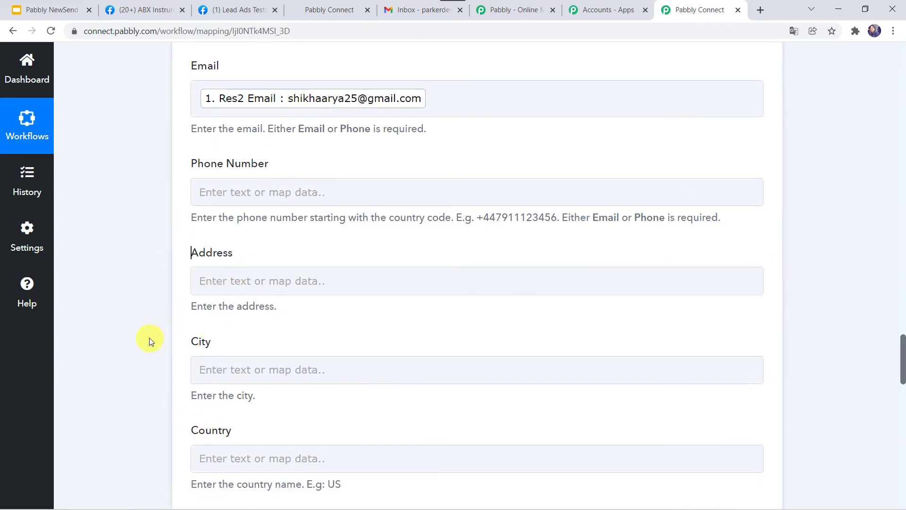
pyautogui.click(215, 191)
pyautogui.click(255, 297)
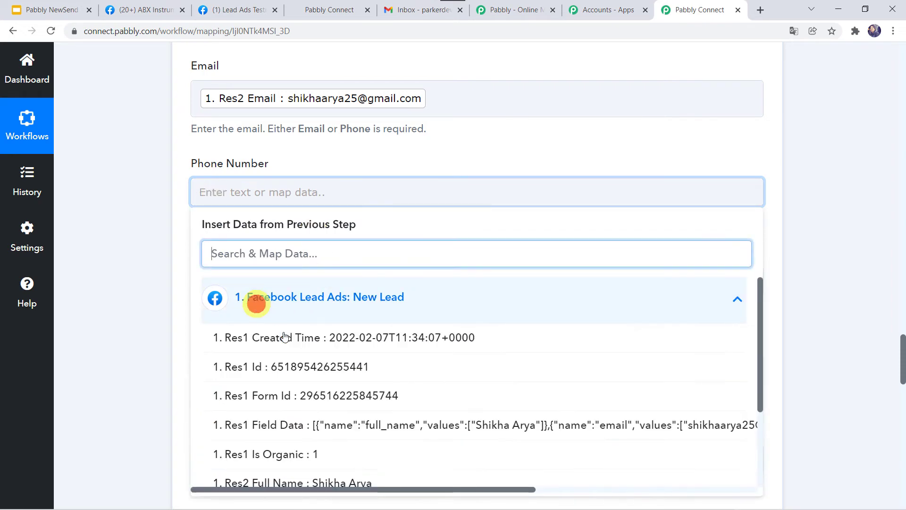
pyautogui.scroll(-2, 264, 450)
pyautogui.click(282, 428)
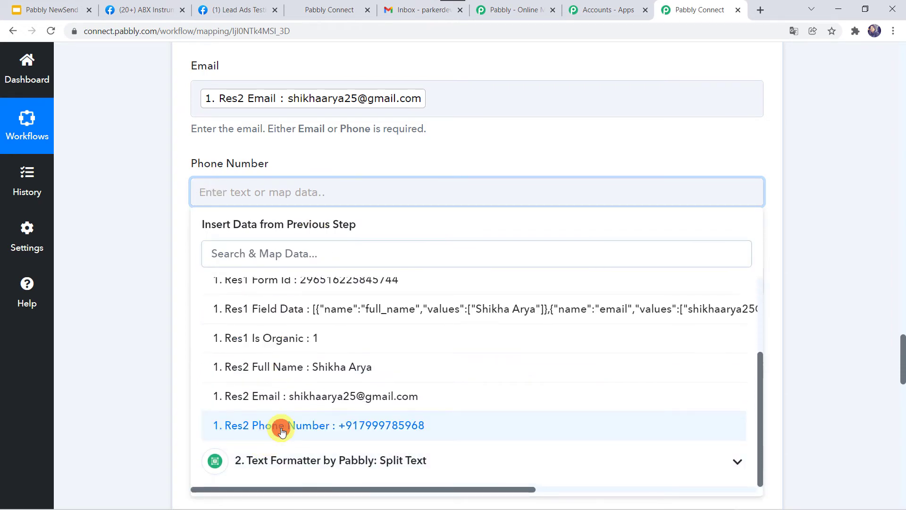
pyautogui.click(103, 386)
# Save the Create Contact step, send a test request, and review the returned contact ID.
pyautogui.scroll(-10, 103, 386)
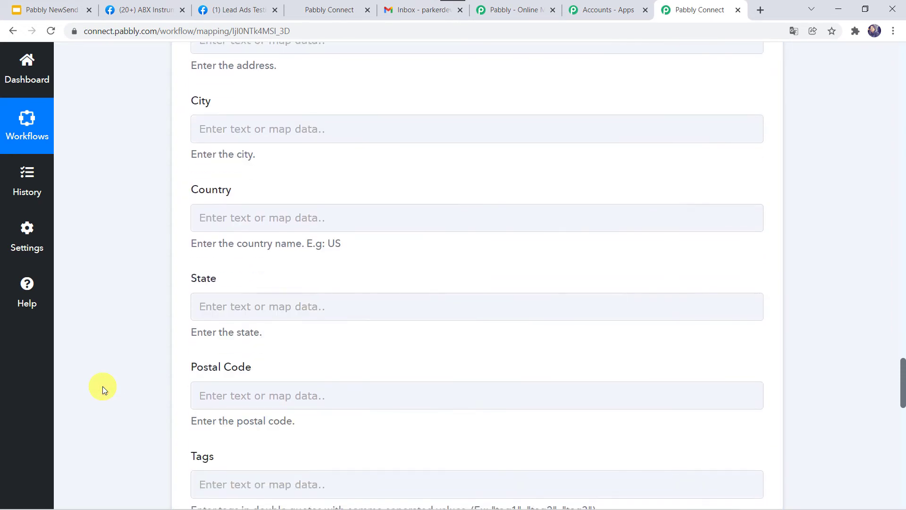
pyautogui.scroll(-6, 103, 386)
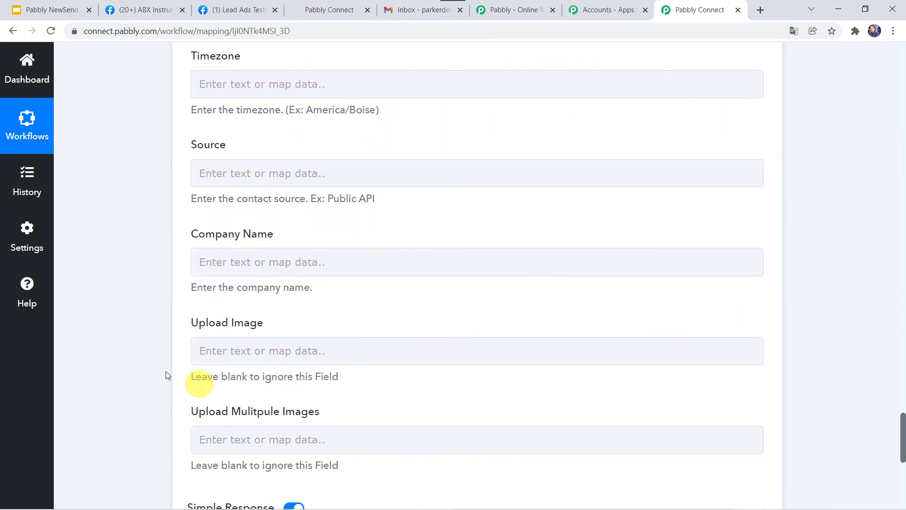
pyautogui.scroll(-4, 174, 283)
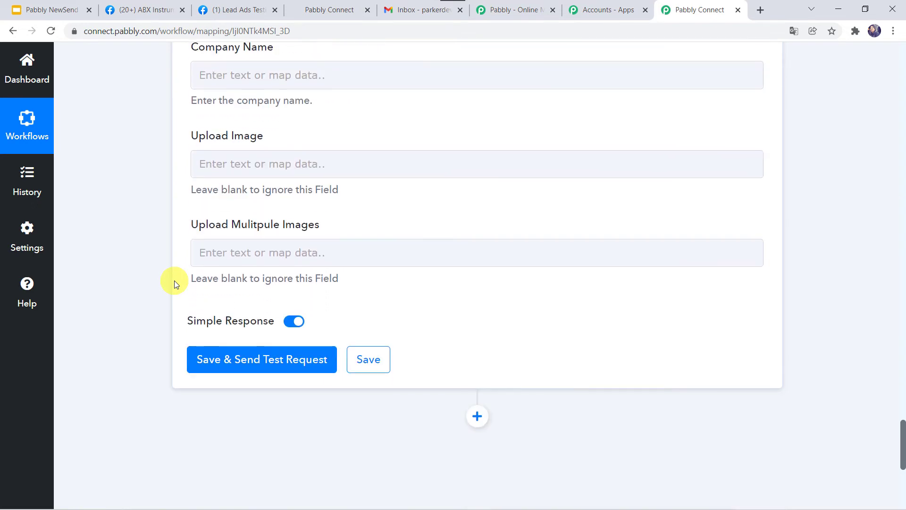
pyautogui.click(242, 351)
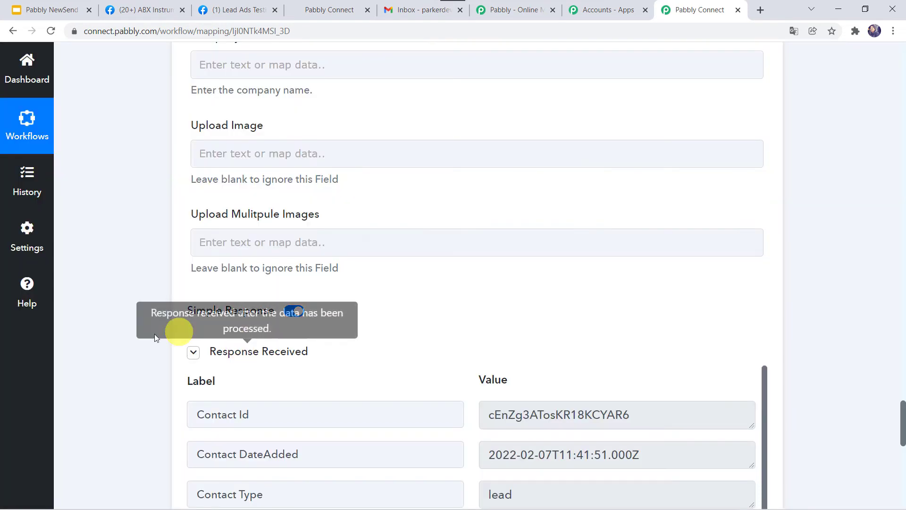
pyautogui.scroll(-2, 125, 351)
pyautogui.scroll(-1, 125, 350)
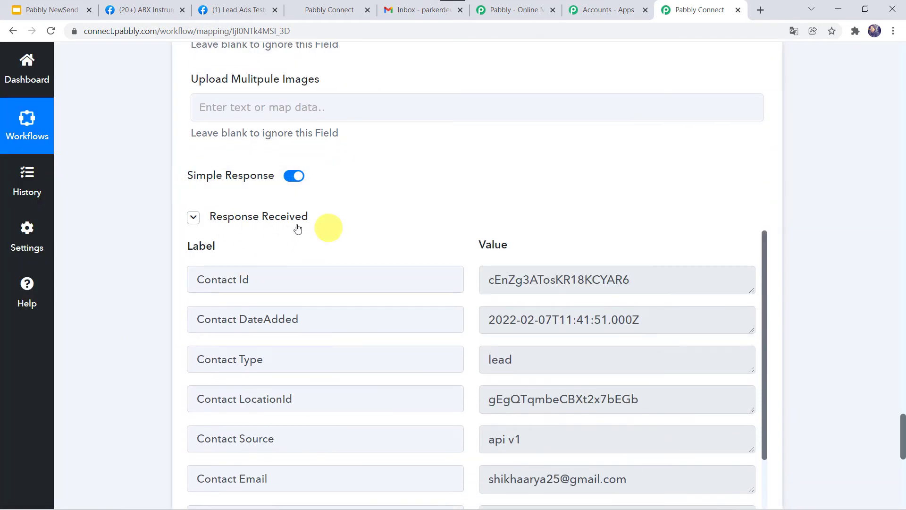
pyautogui.scroll(-1, 350, 258)
pyautogui.scroll(-1, 350, 258)
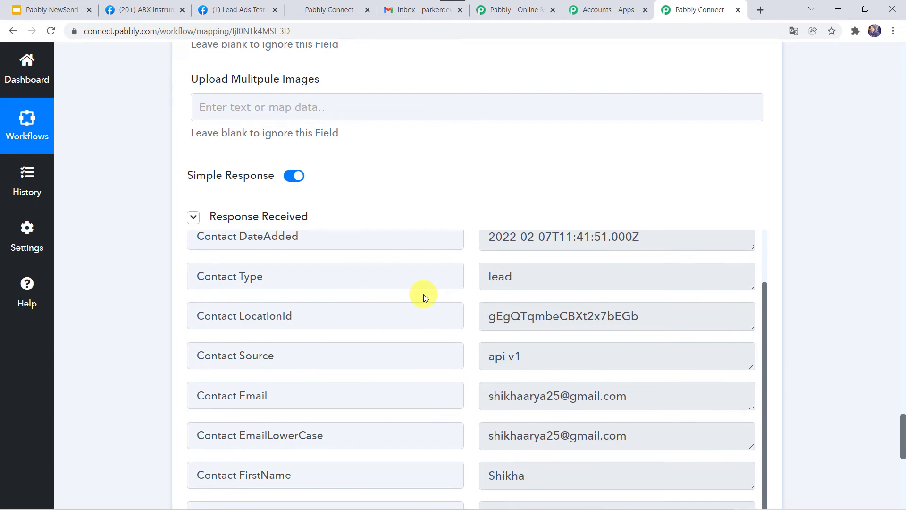
pyautogui.click(315, 5)
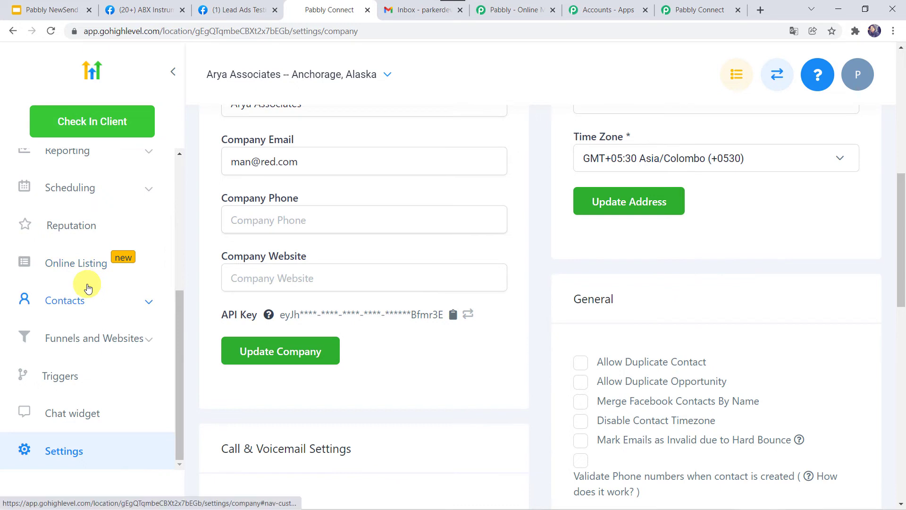
pyautogui.click(62, 306)
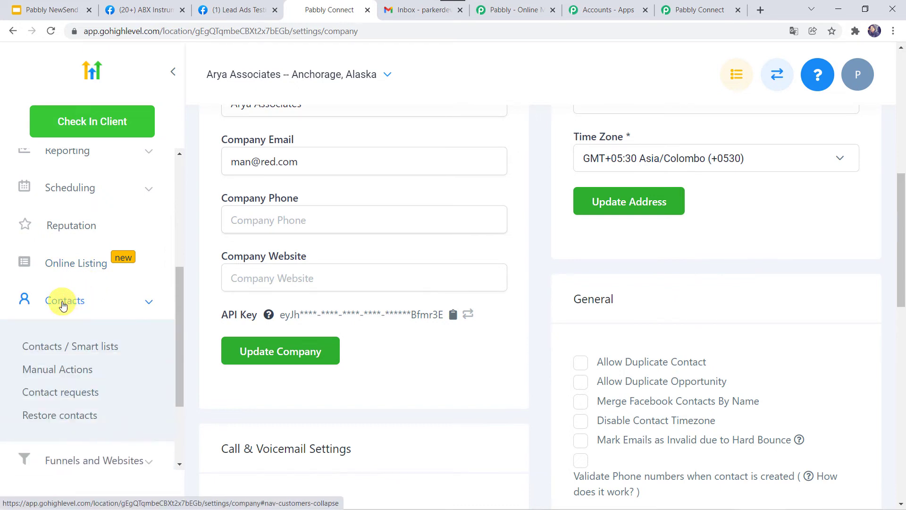
pyautogui.click(85, 352)
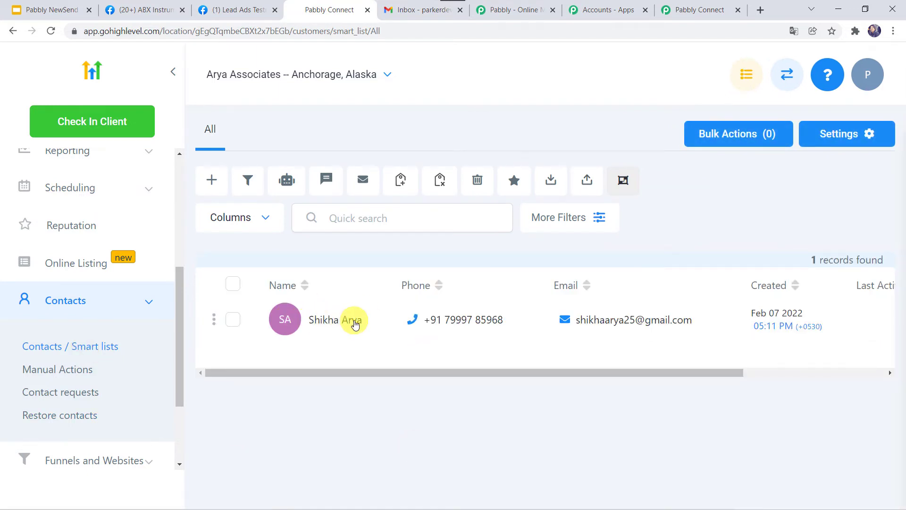
pyautogui.moveTo(625, 319)
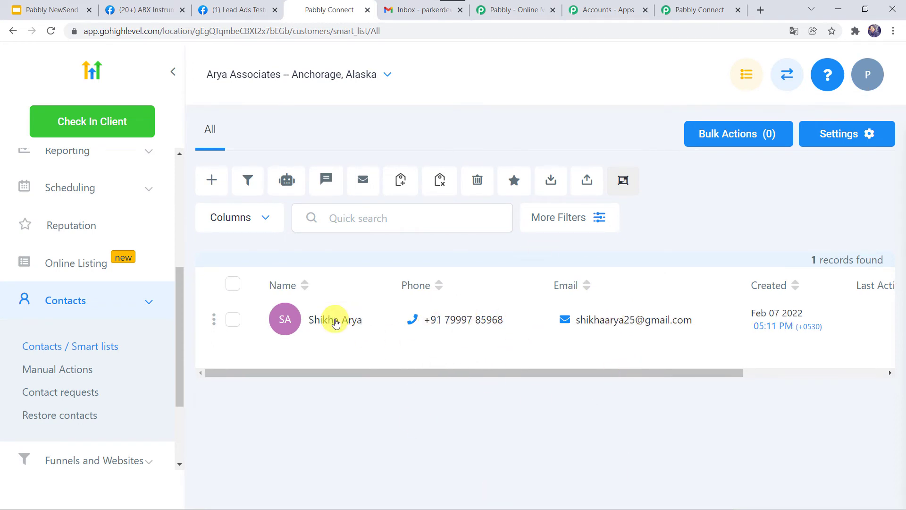
pyautogui.click(685, 6)
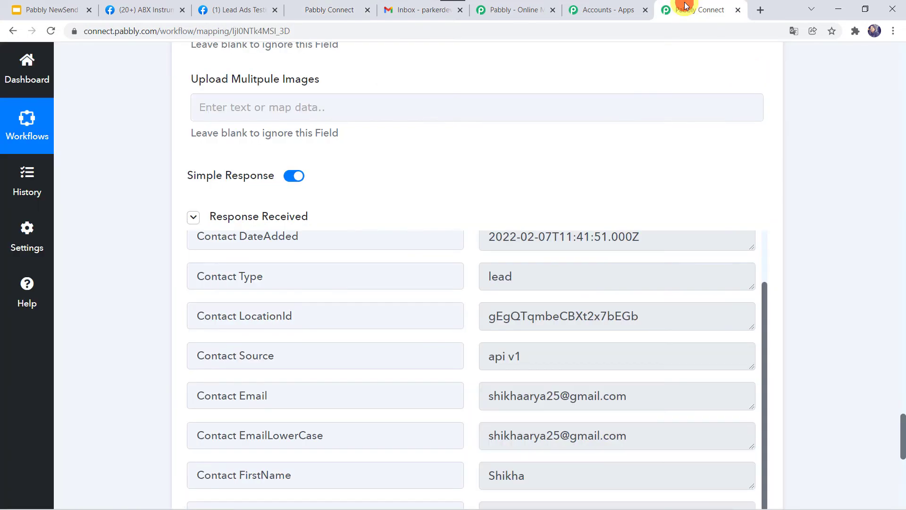
# Add a Gmail action step after HighLevel using the Send Email event.
pyautogui.scroll(-7, 168, 358)
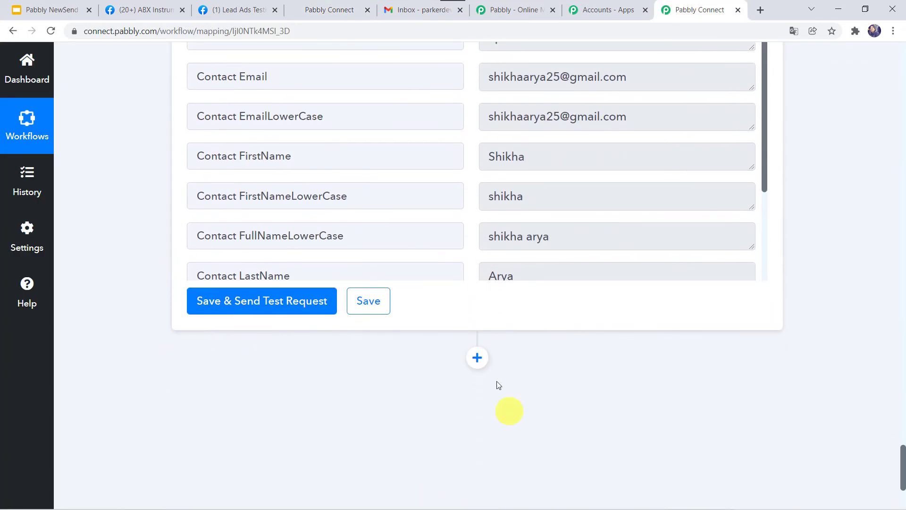
pyautogui.scroll(-3, 377, 377)
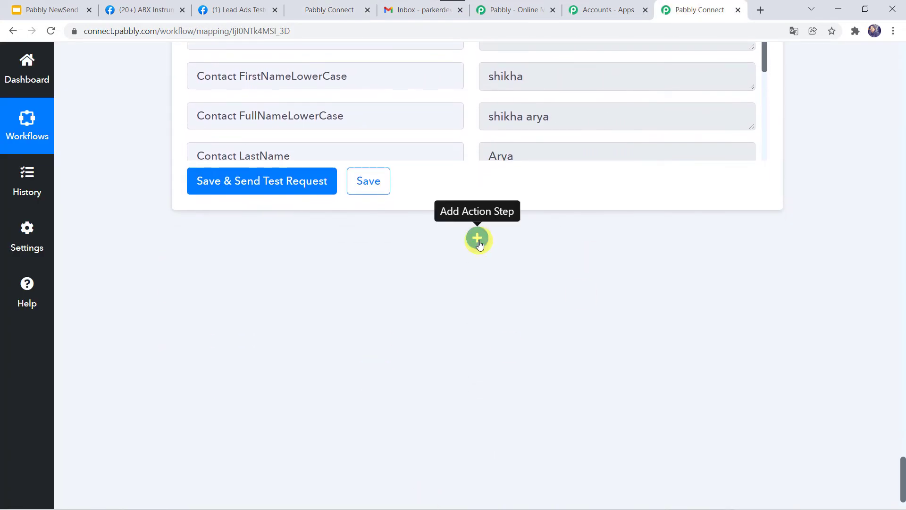
pyautogui.click(478, 241)
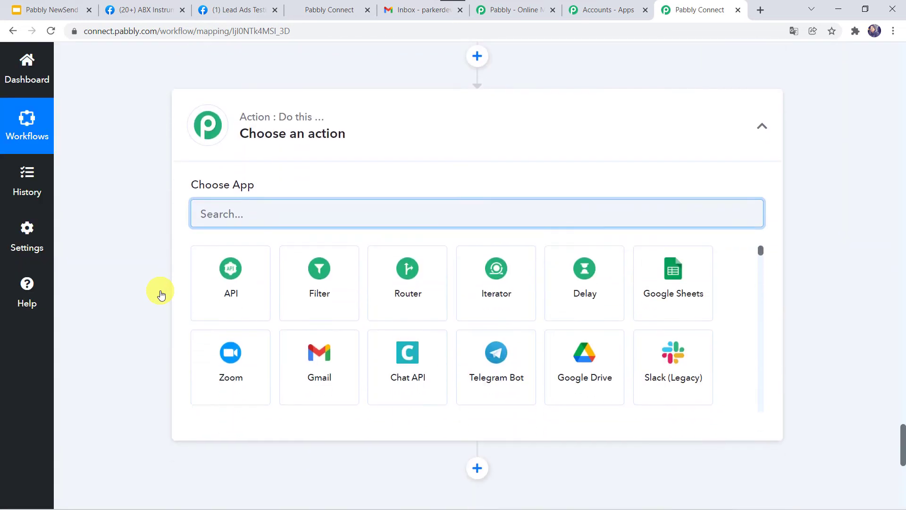
pyautogui.click(257, 198)
pyautogui.write('Gmai')
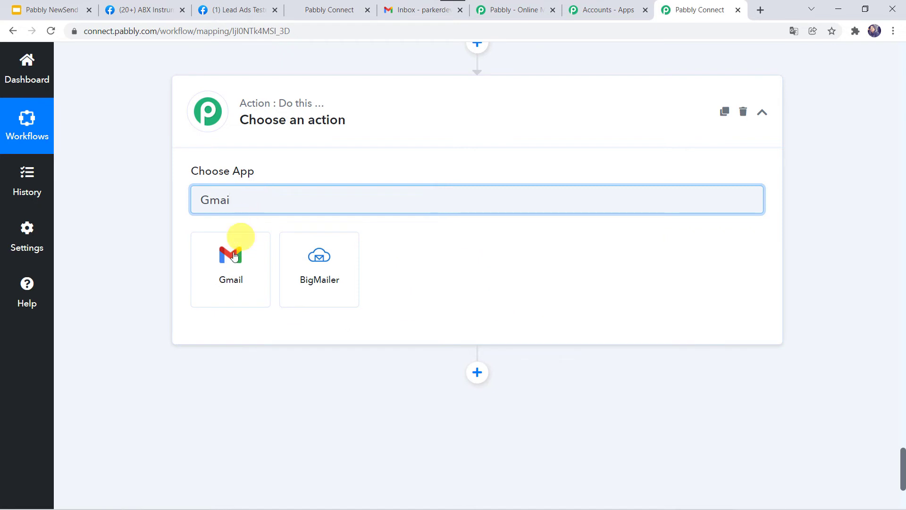
pyautogui.click(234, 256)
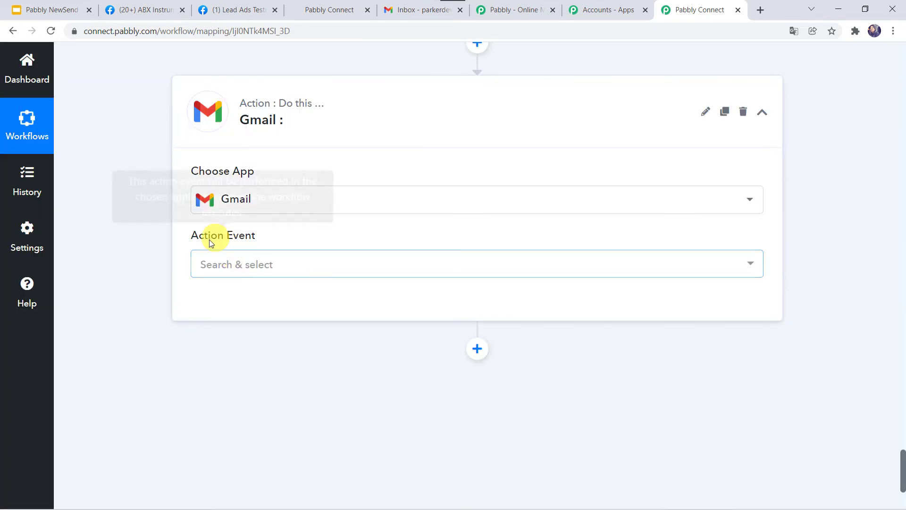
pyautogui.click(217, 265)
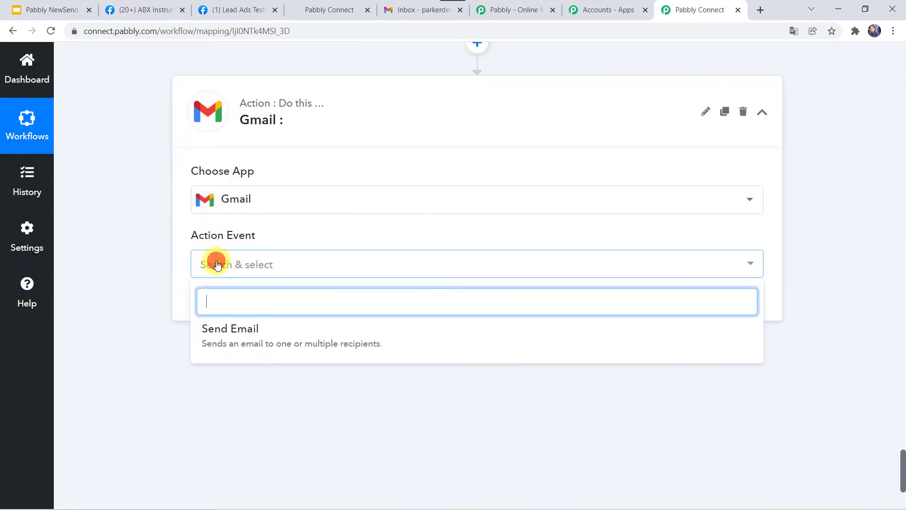
pyautogui.click(228, 337)
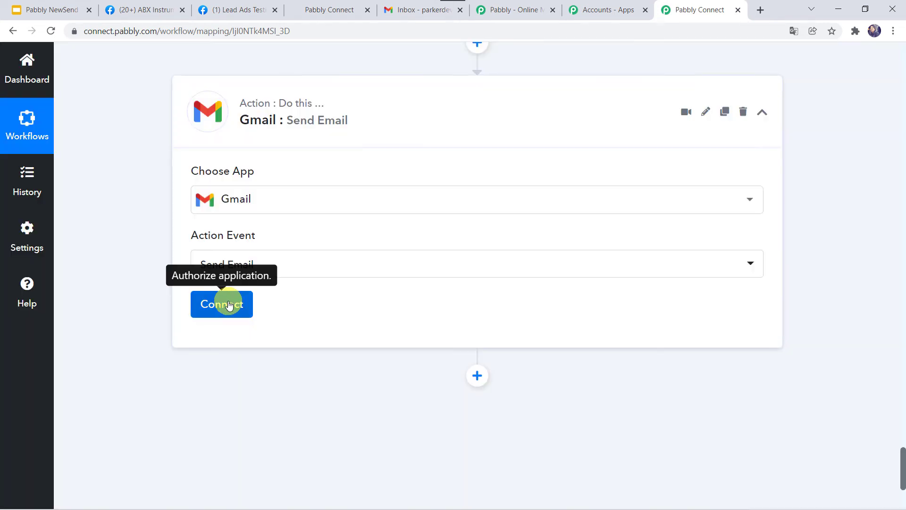
# Connect a new Gmail account by choosing the Google account and granting Pabbly Connect access.
pyautogui.click(222, 302)
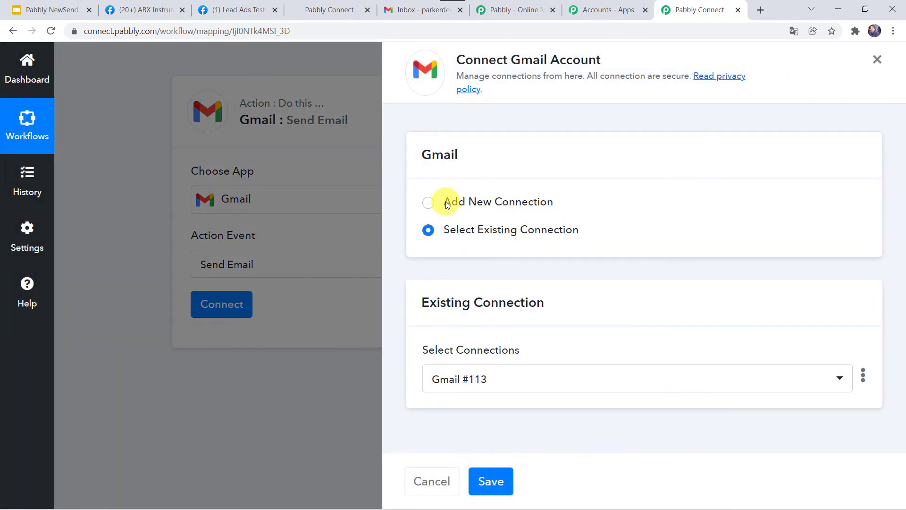
pyautogui.click(447, 205)
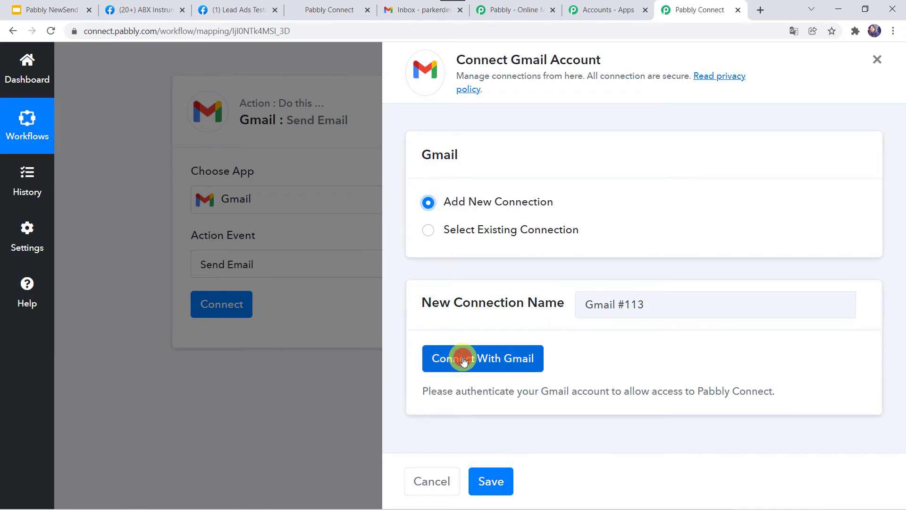
pyautogui.click(464, 361)
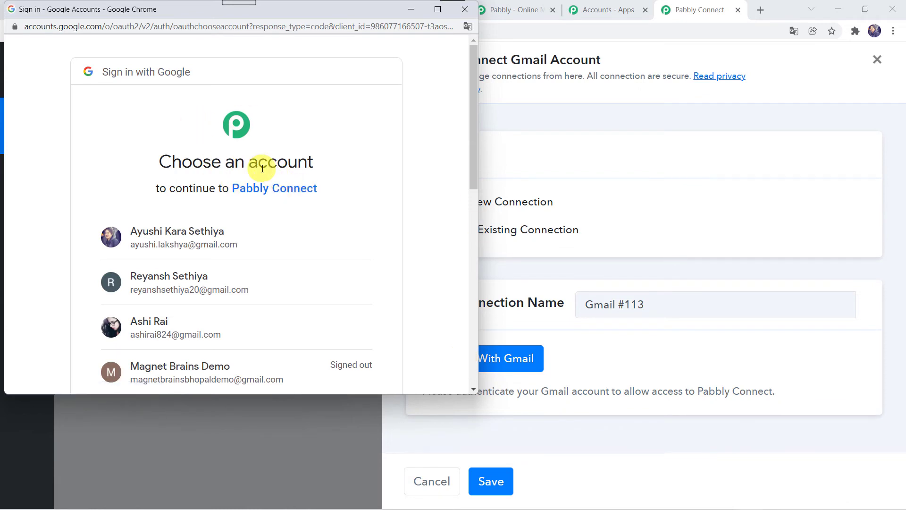
pyautogui.scroll(-3, 210, 297)
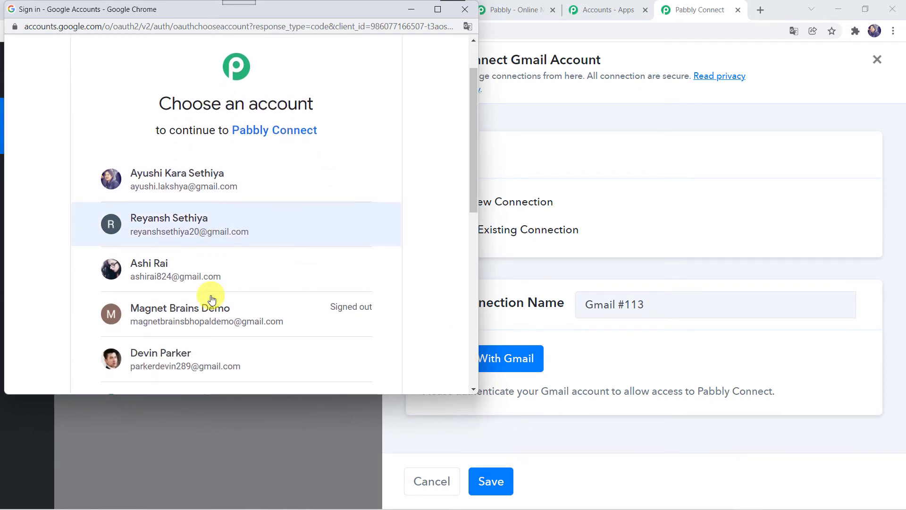
pyautogui.click(156, 260)
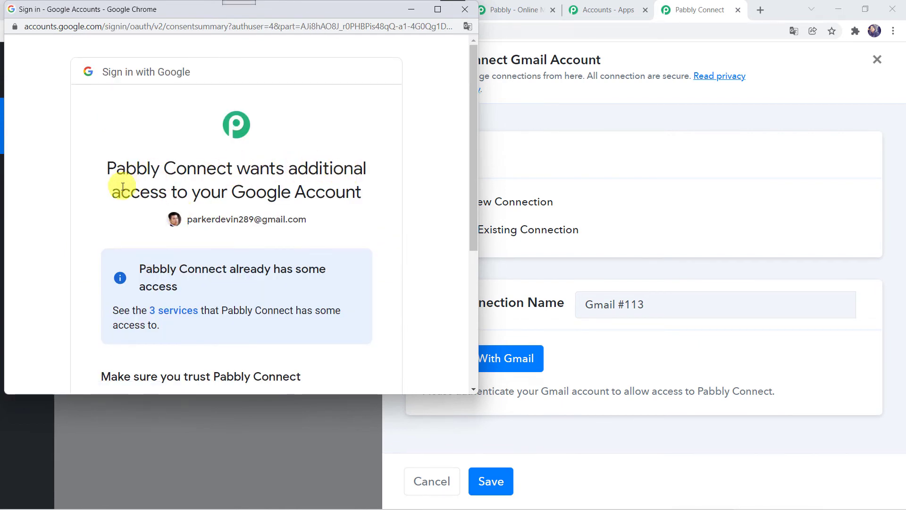
pyautogui.scroll(-5, 243, 282)
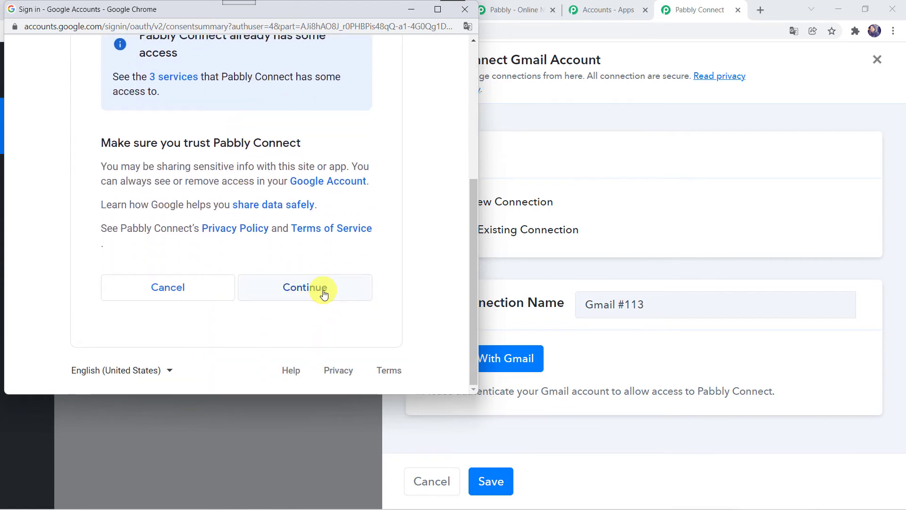
pyautogui.click(323, 294)
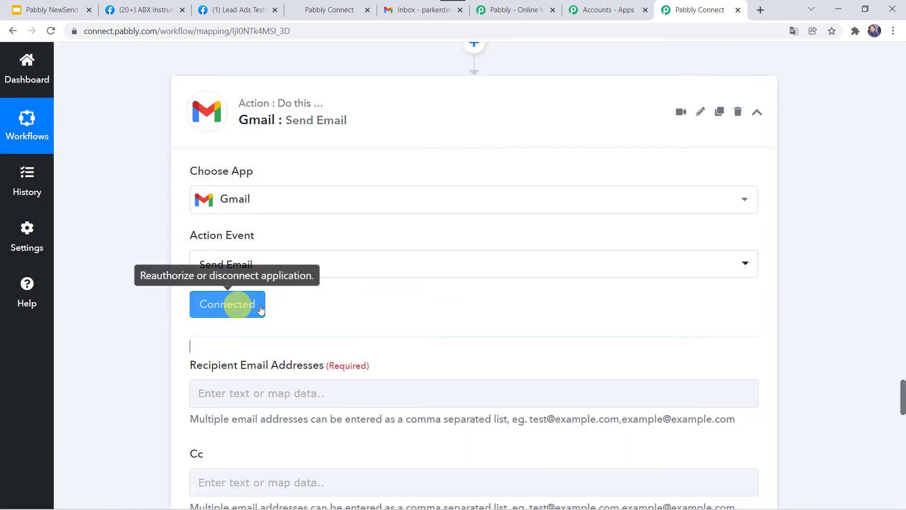
# Map the lead's Res2 Email as the recipient email address.
pyautogui.scroll(-3, 277, 310)
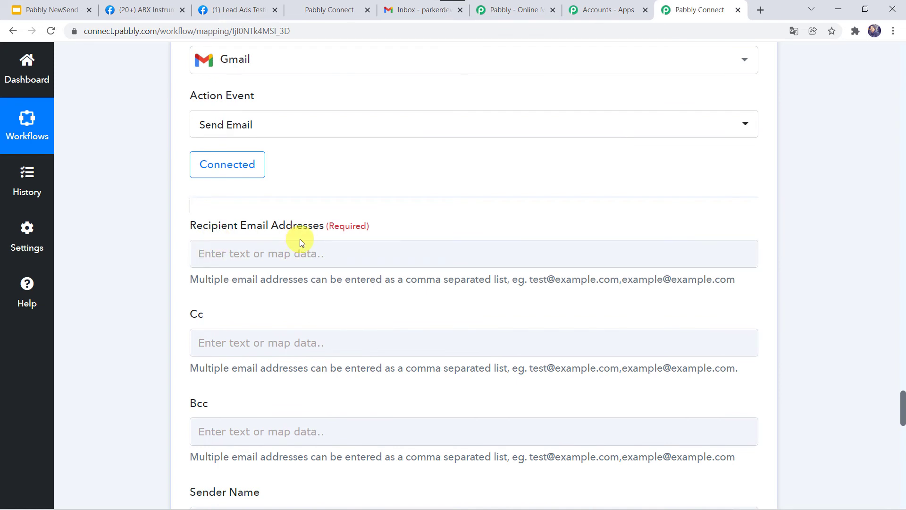
pyautogui.click(218, 252)
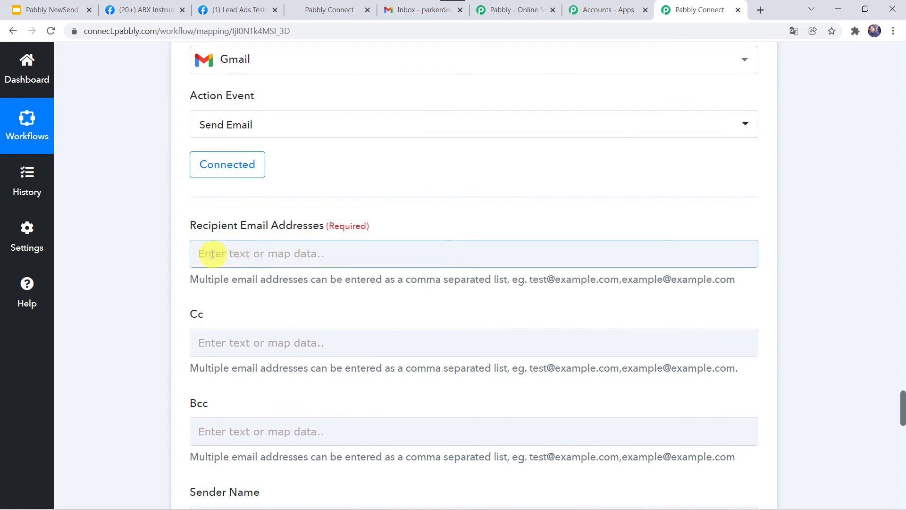
pyautogui.click(208, 254)
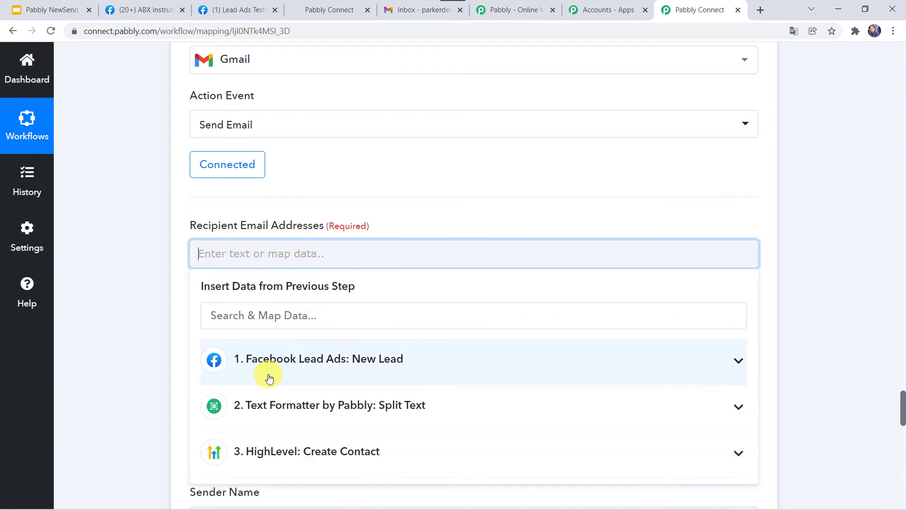
pyautogui.click(264, 362)
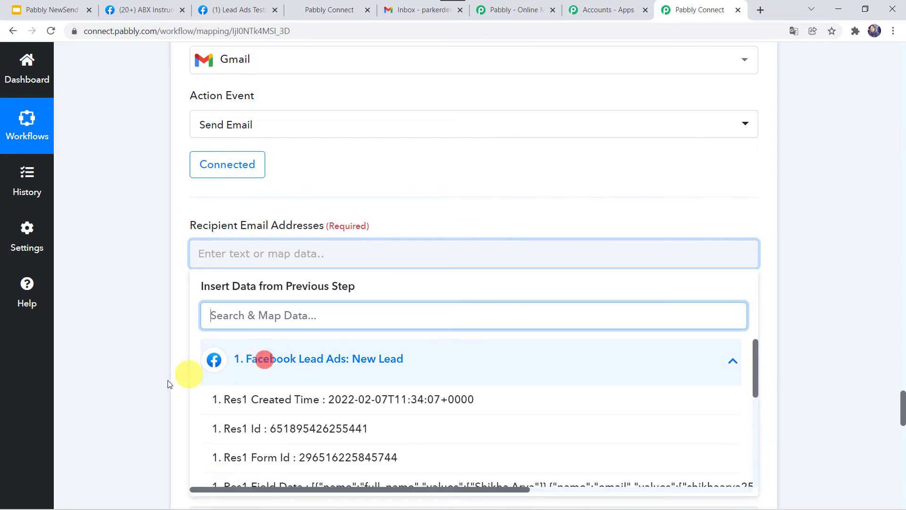
pyautogui.scroll(-3, 162, 382)
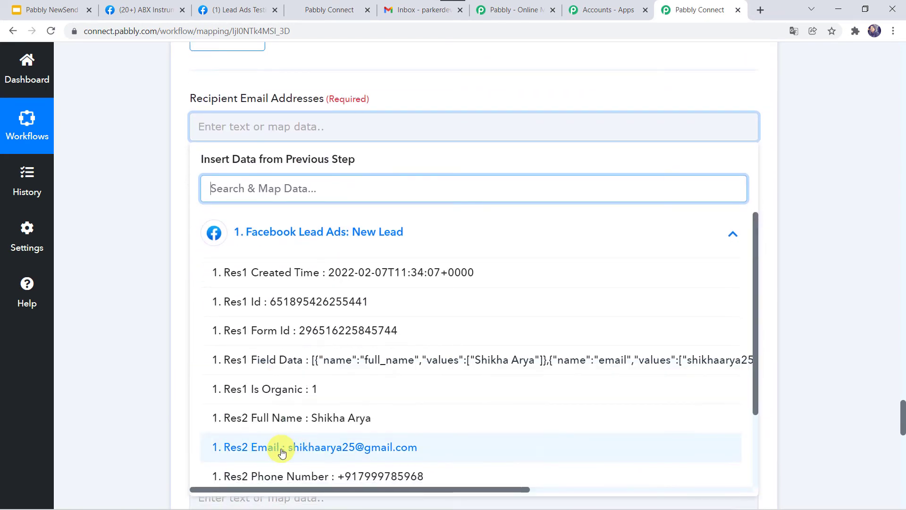
pyautogui.click(282, 448)
pyautogui.click(135, 285)
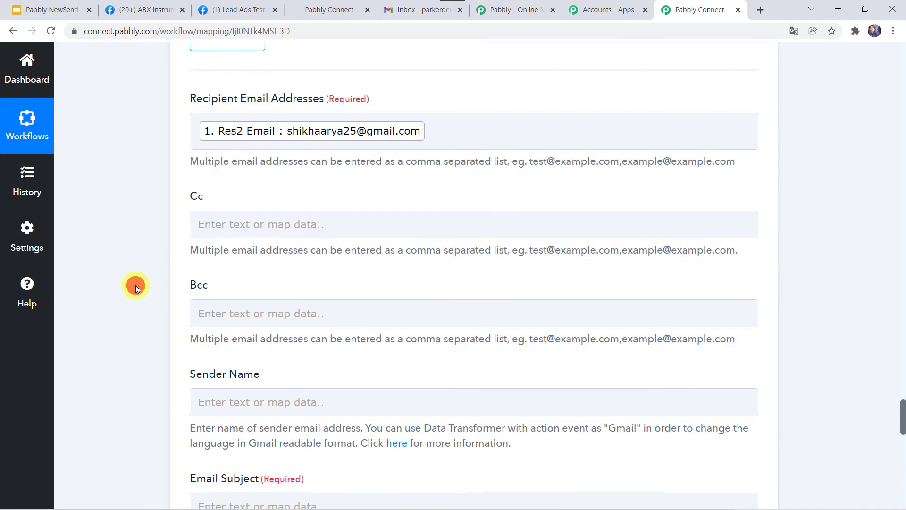
# Paste 'Welcome to ABX Instrumental shop' as the email subject.
pyautogui.click(226, 314)
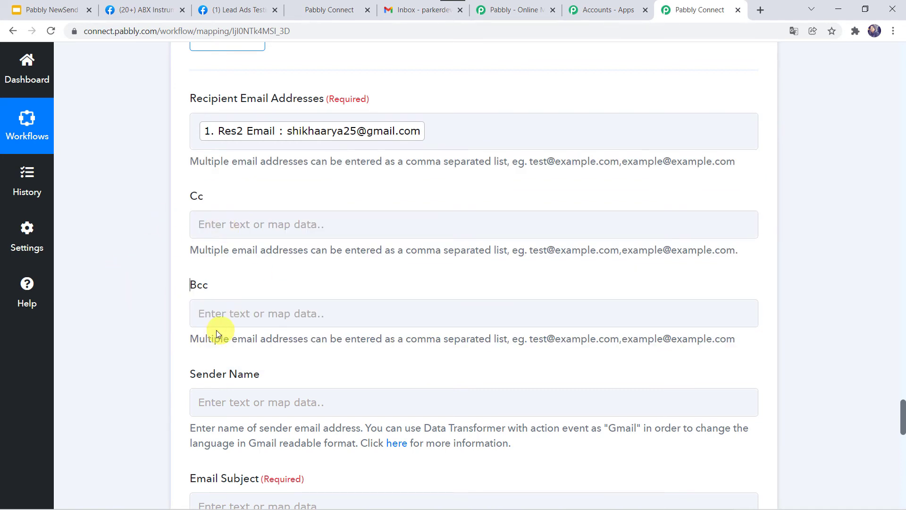
pyautogui.scroll(-3, 136, 336)
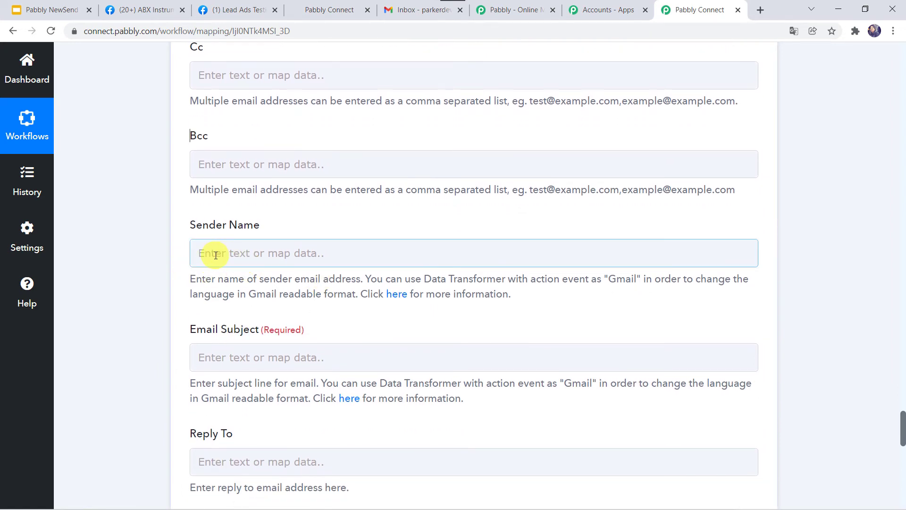
pyautogui.scroll(-2, 146, 348)
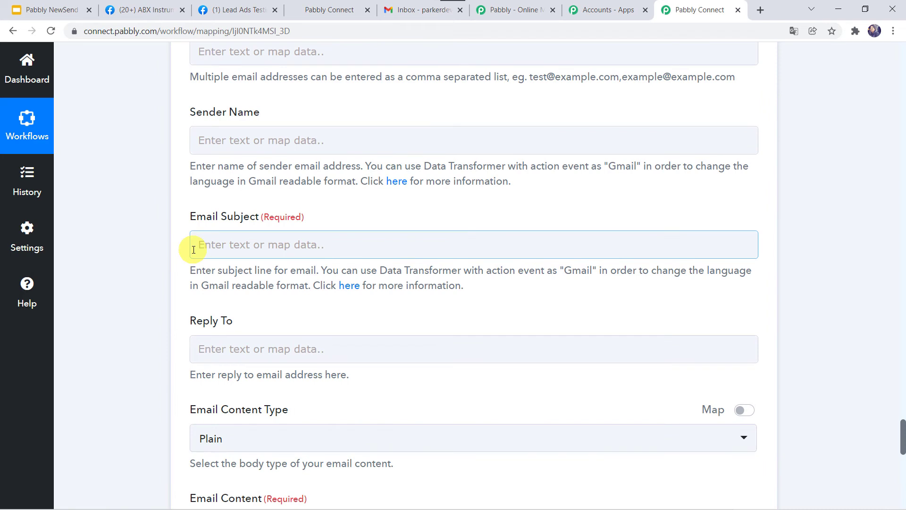
pyautogui.click(217, 244)
pyautogui.write('Welcome to ABX Instrumental shop.')
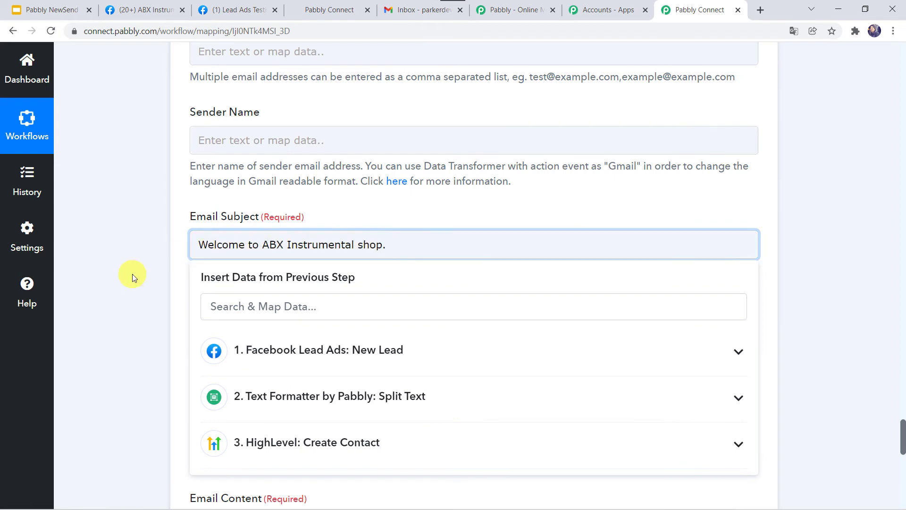
pyautogui.click(126, 329)
# Keep the Plain content type and paste the thank-you welcome message as the email body.
pyautogui.scroll(-5, 126, 330)
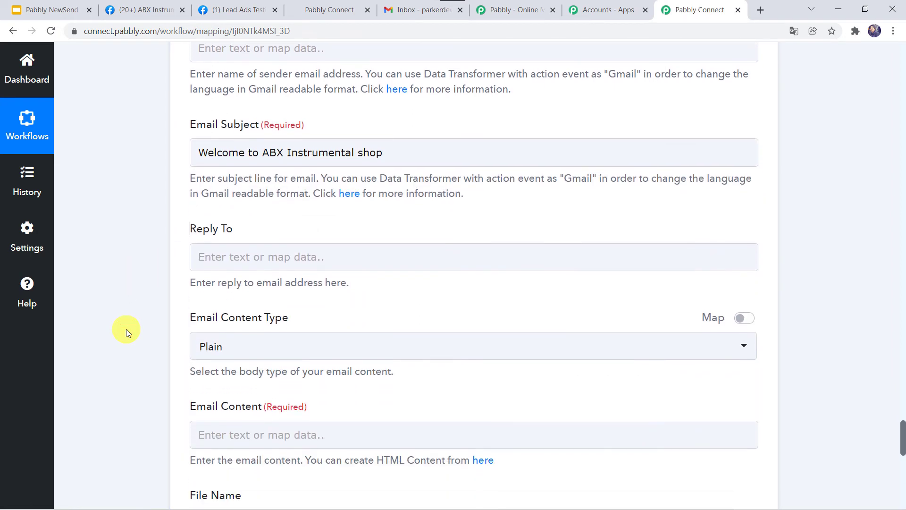
pyautogui.click(203, 135)
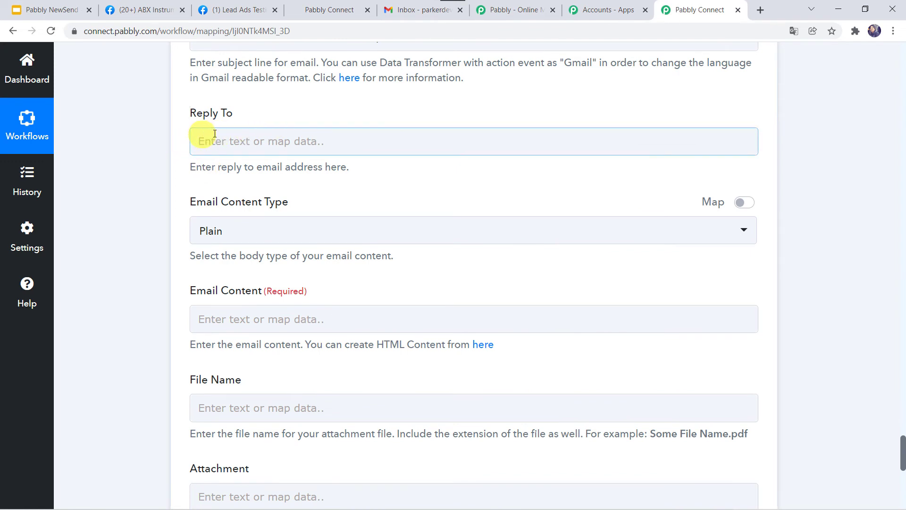
pyautogui.click(227, 230)
pyautogui.click(230, 297)
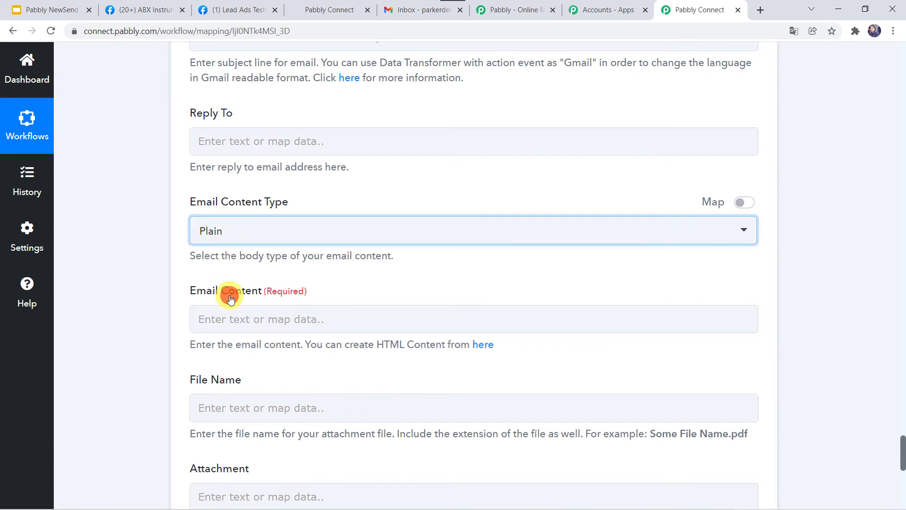
pyautogui.scroll(-1, 137, 307)
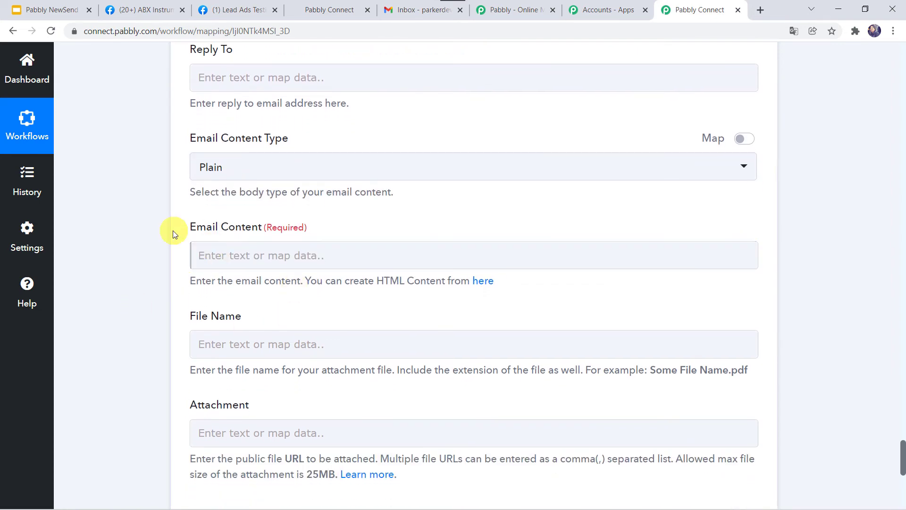
pyautogui.click(204, 245)
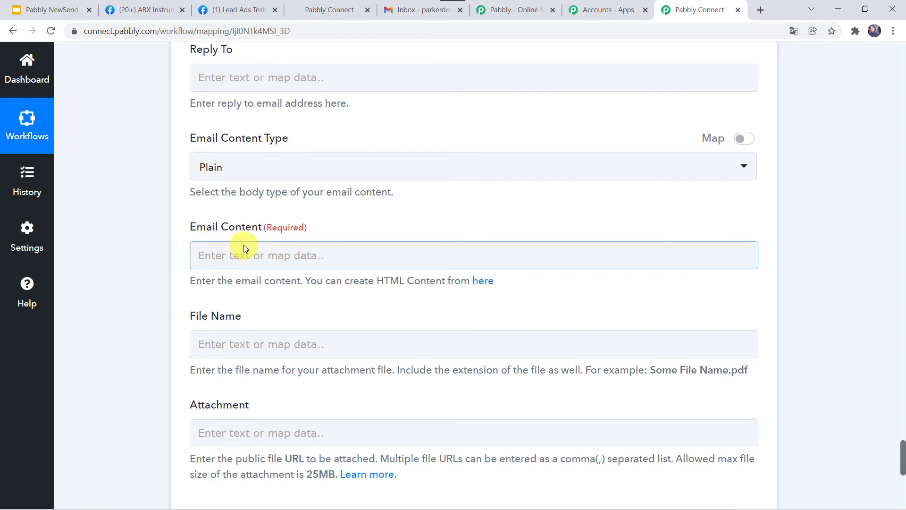
pyautogui.click(210, 253)
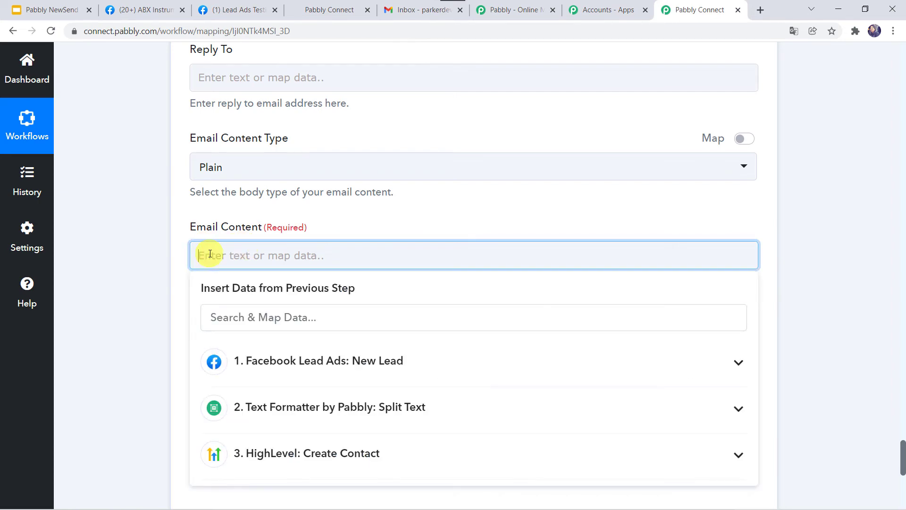
pyautogui.write("Hello  Thank You for filling up the form. Welcome to ABX Instrumental shop. We're so lucky to have you. If you need any support, don't hesitate to reach out with questions. We'd love to hear from you.  Best Regards, ABX Instrumental Shop.")
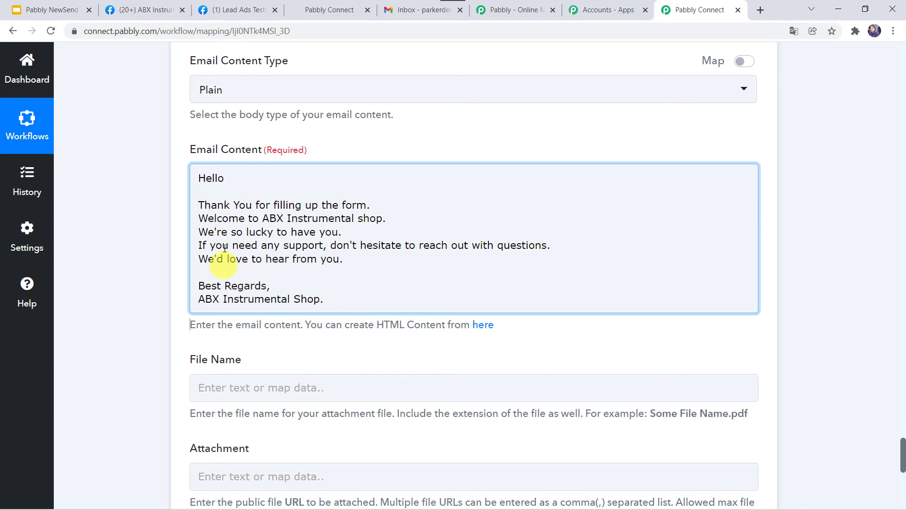
pyautogui.click(227, 183)
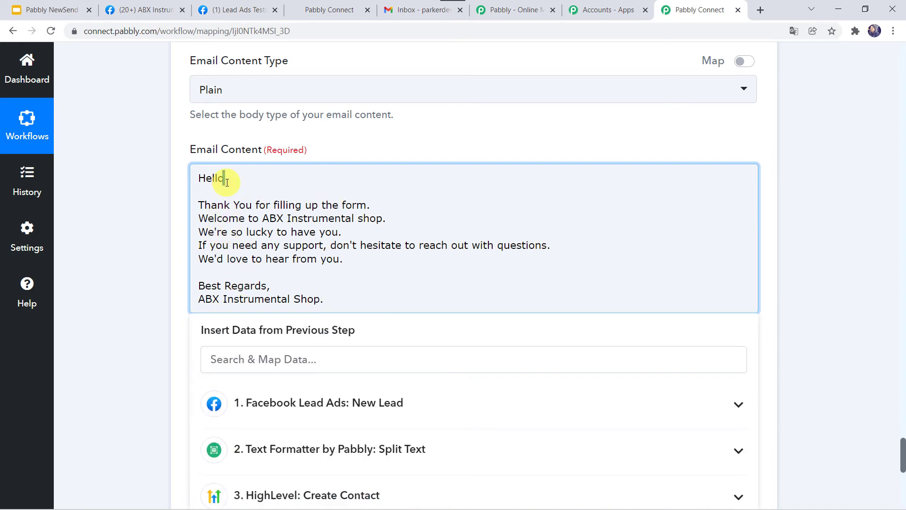
# Insert the lead's Res2 Full Name right after 'Hello' in the email content.
pyautogui.click(239, 349)
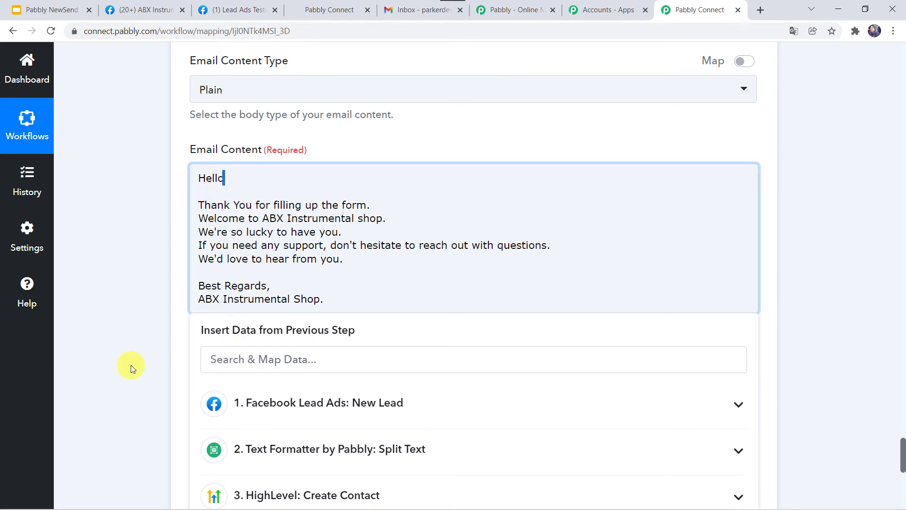
pyautogui.scroll(-1, 128, 367)
pyautogui.click(279, 345)
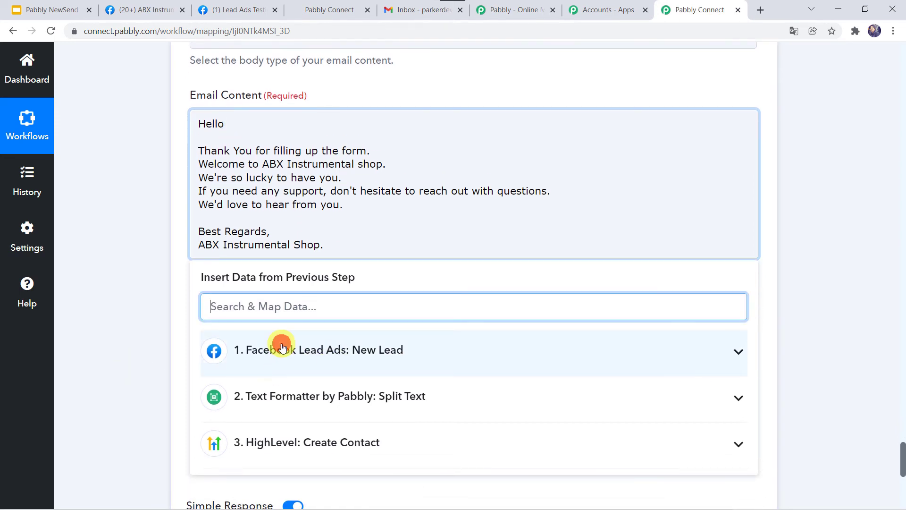
pyautogui.click(229, 124)
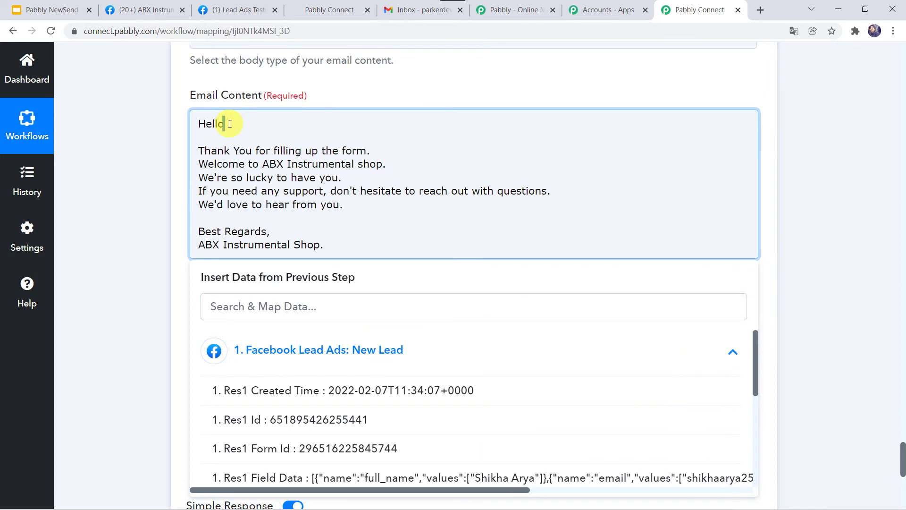
pyautogui.click(213, 125)
pyautogui.scroll(-3, 299, 373)
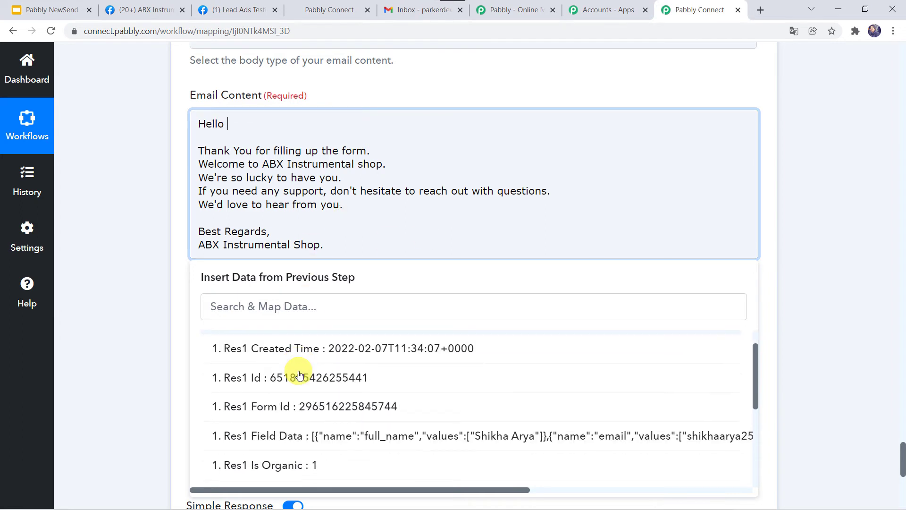
pyautogui.click(298, 376)
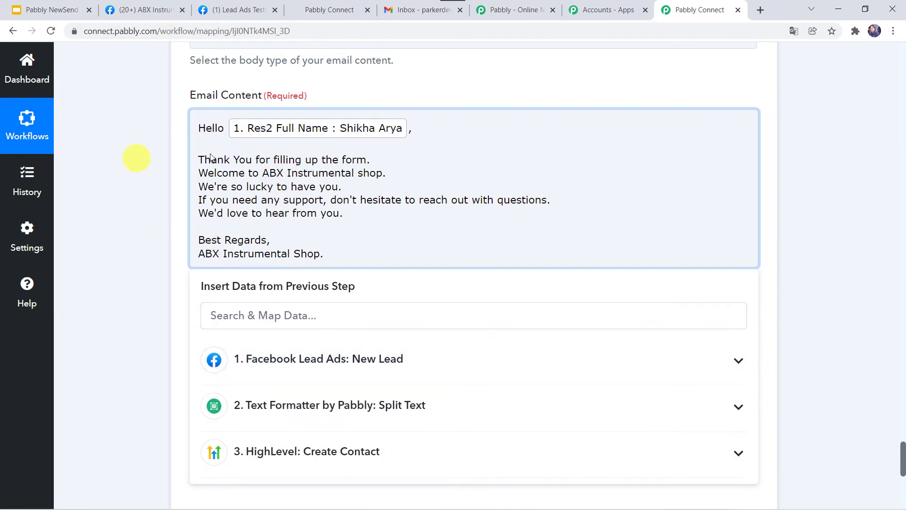
pyautogui.scroll(-1, 168, 225)
pyautogui.click(168, 224)
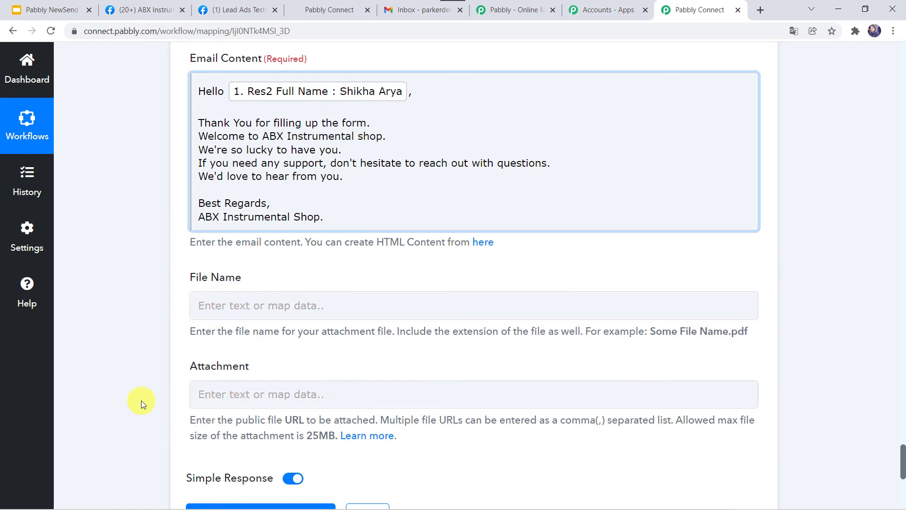
pyautogui.scroll(-2, 140, 404)
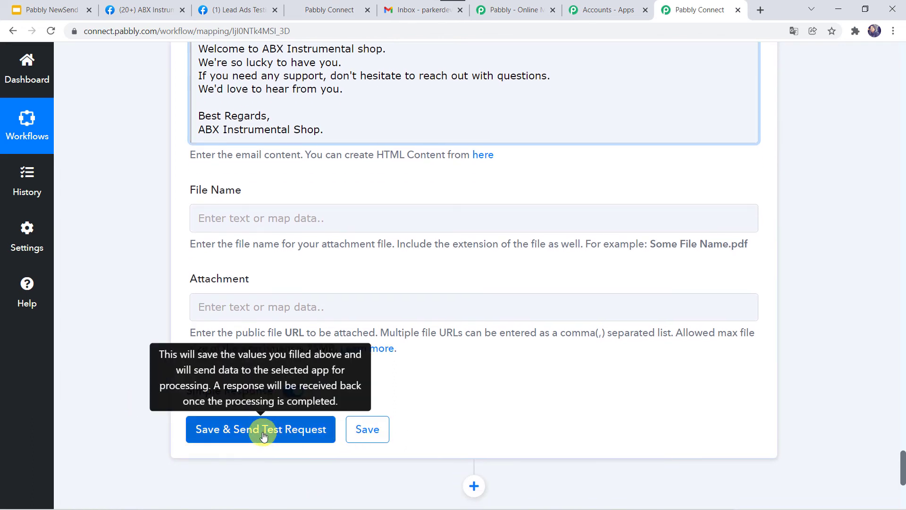
# Save and test the Gmail Send Email step, confirm the 'sent' response, then view the inbox.
pyautogui.click(263, 436)
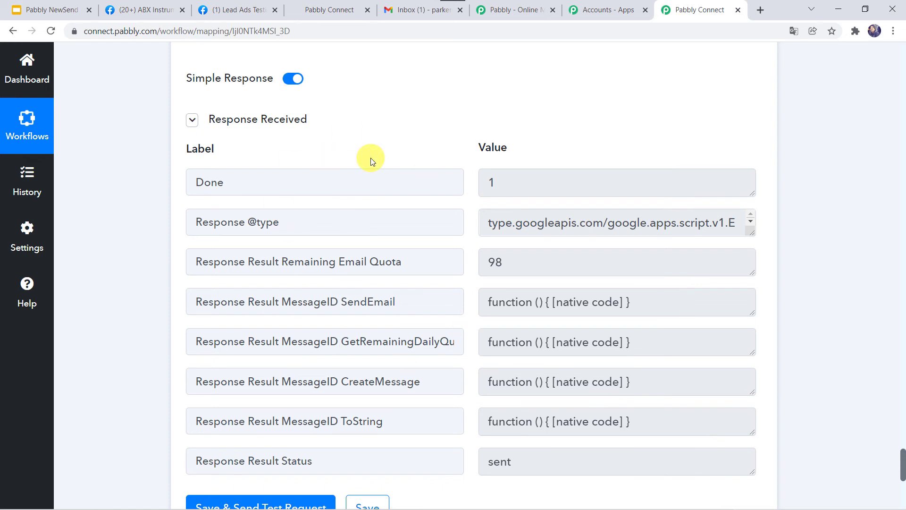
pyautogui.click(407, 13)
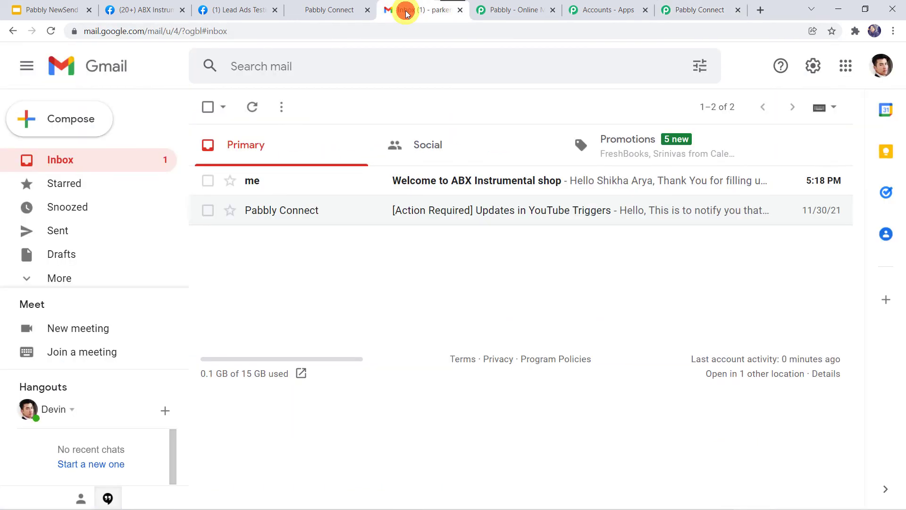
# Open the 'Welcome to ABX Instrumental shop' email to verify the name greeting, then return to Pabbly.
pyautogui.click(391, 181)
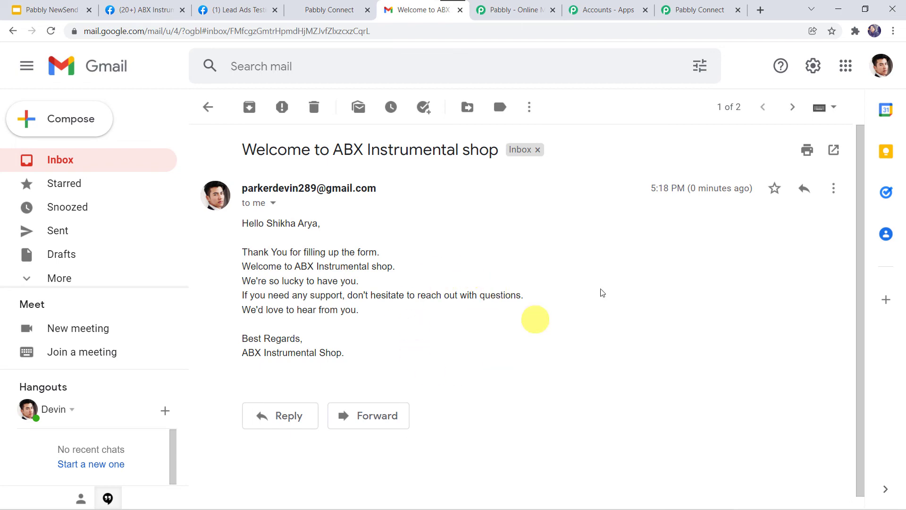
pyautogui.click(680, 10)
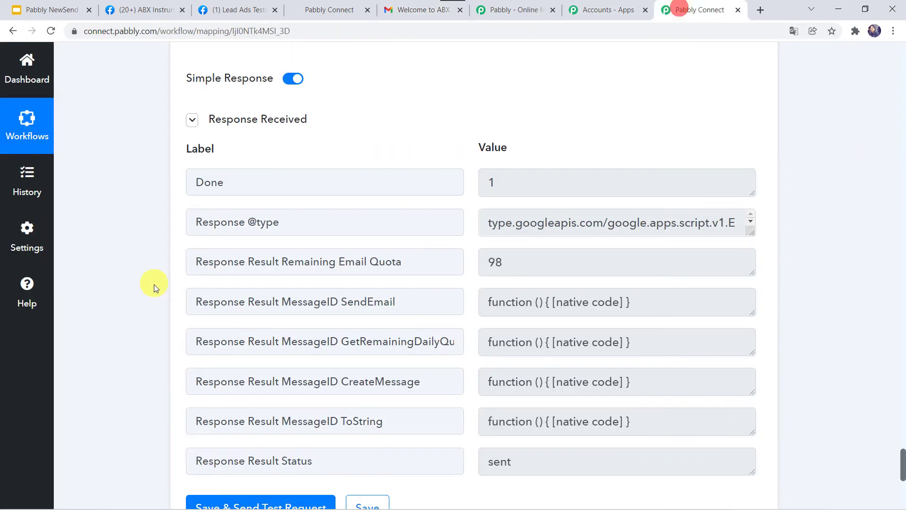
# Save the Gmail step and submit a new test lead through the Musical Instrumental Enquiry Form.
pyautogui.scroll(-3, 154, 285)
pyautogui.click(357, 360)
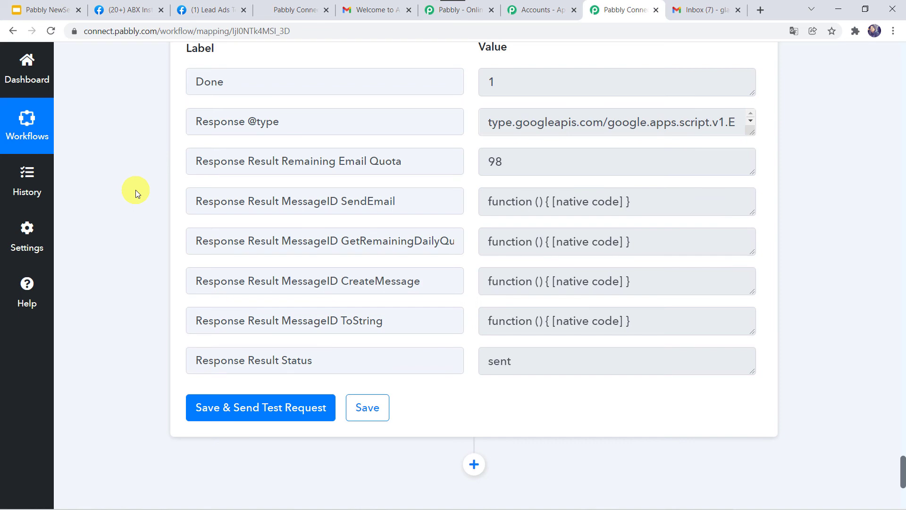
pyautogui.click(205, 5)
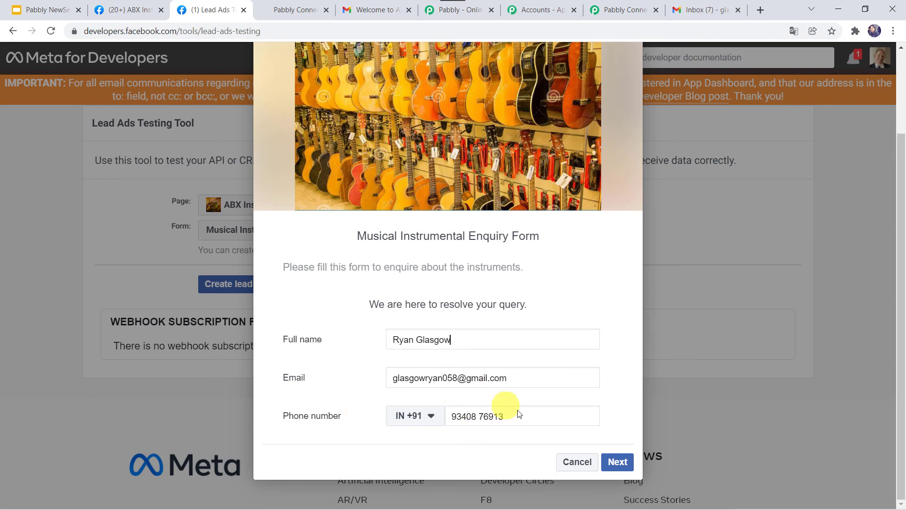
pyautogui.click(613, 461)
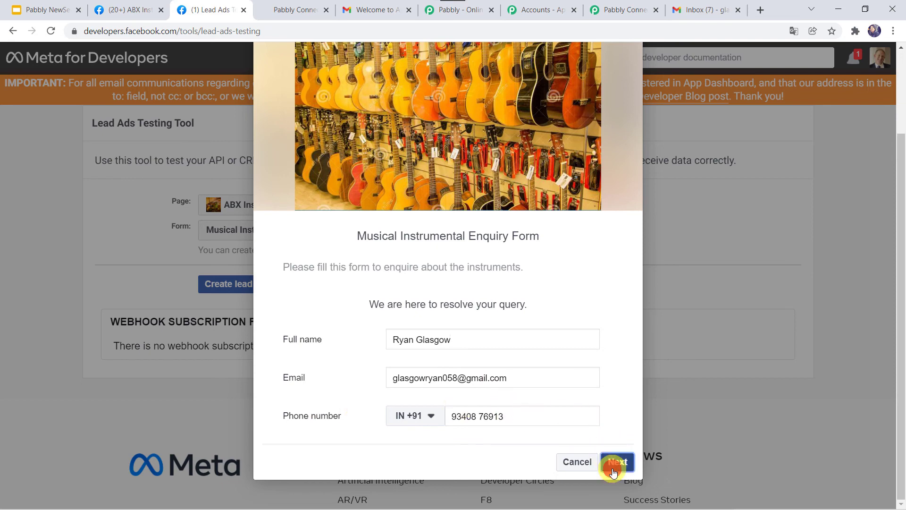
pyautogui.click(605, 434)
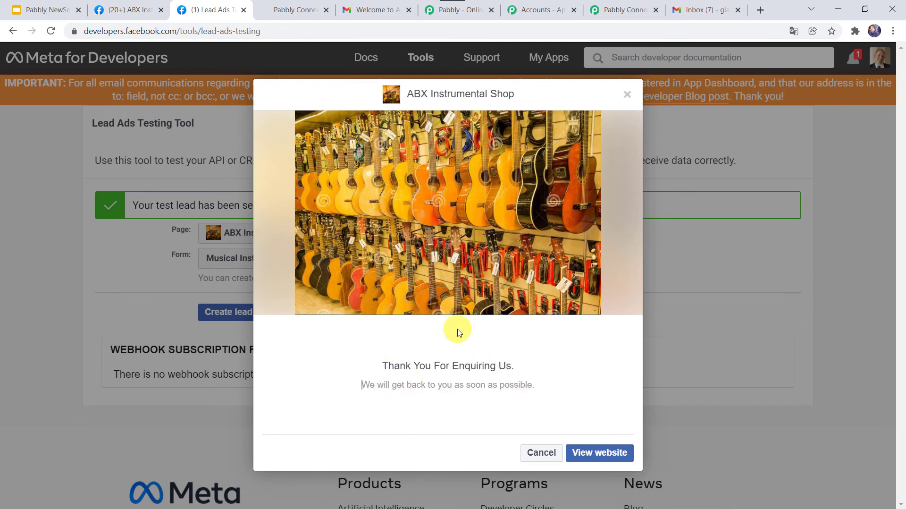
pyautogui.click(293, 10)
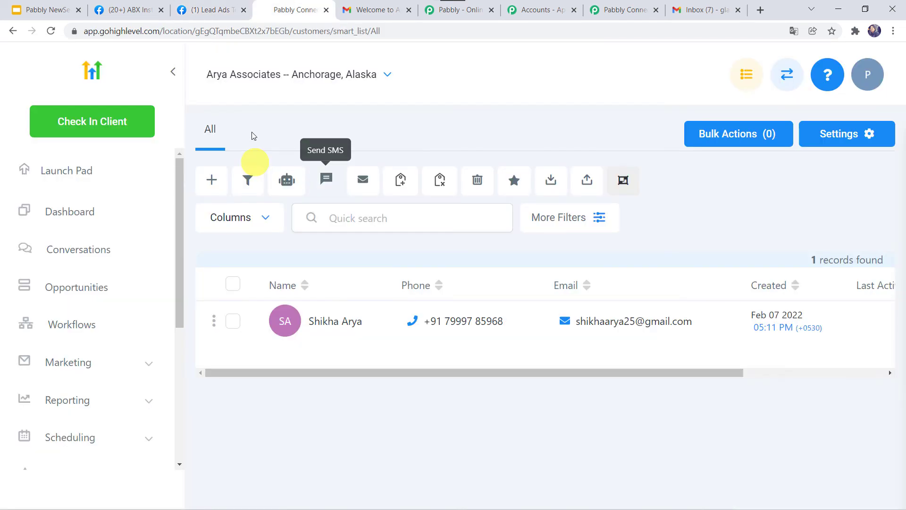
# Reload the HighLevel contacts list until the new lead shows as a second contact.
pyautogui.click(52, 32)
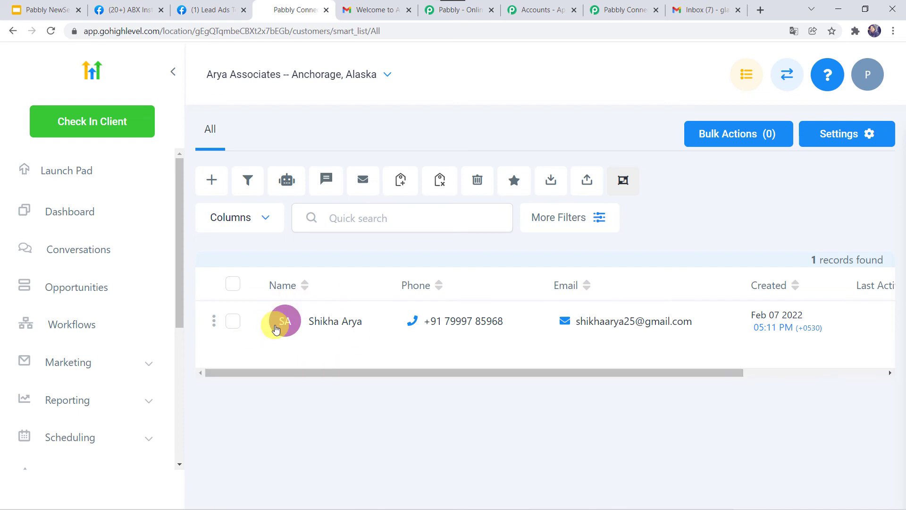
pyautogui.click(52, 32)
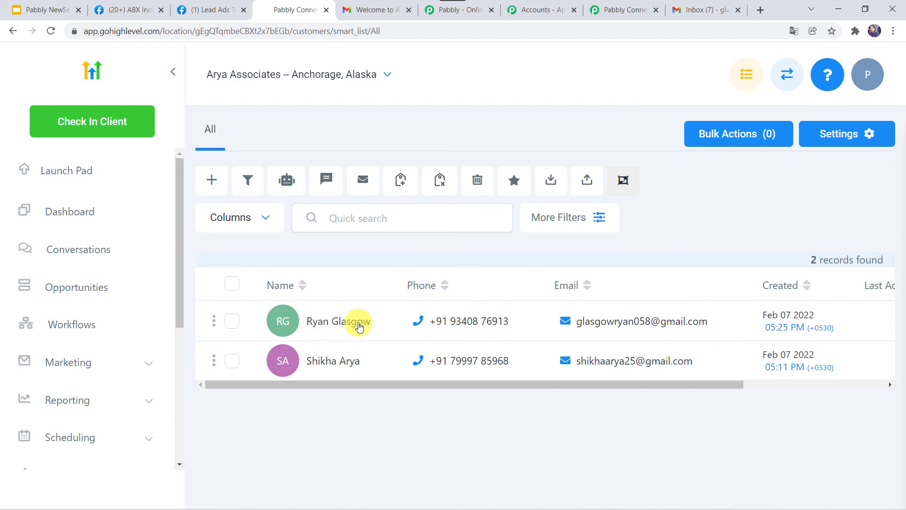
pyautogui.click(697, 10)
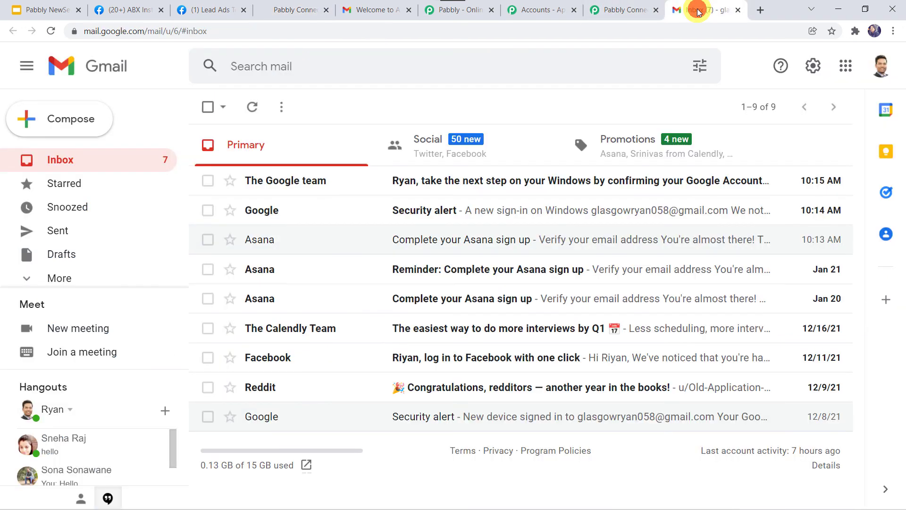
# Refresh the new lead's Gmail inbox and open the 'Welcome to ABX Instrumental shop' email.
pyautogui.click(49, 32)
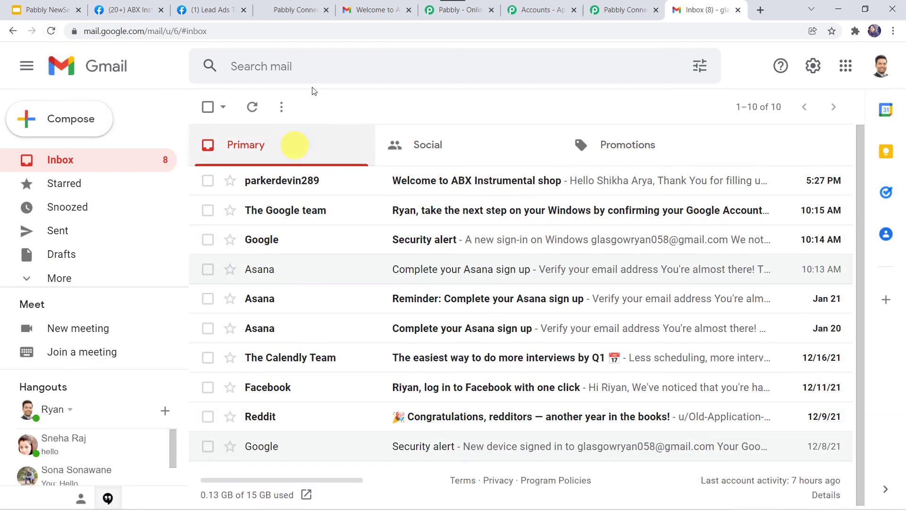
pyautogui.click(428, 183)
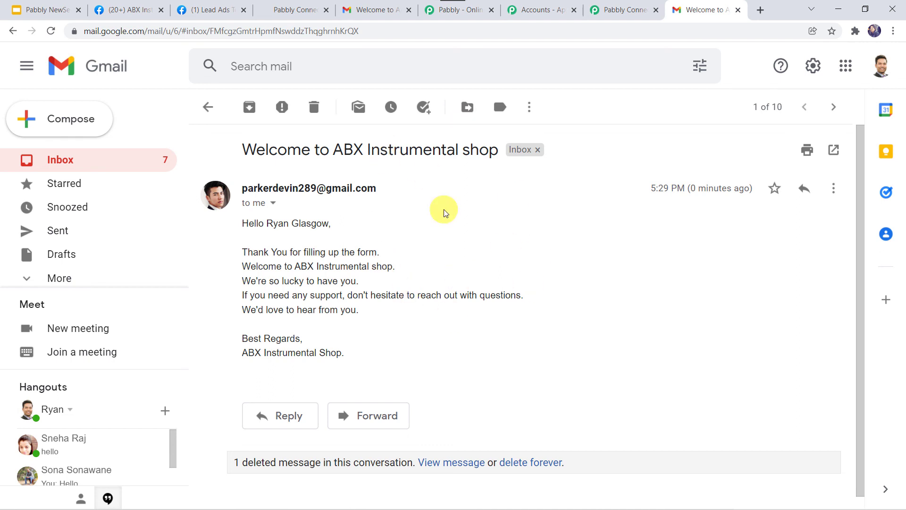
pyautogui.click(618, 8)
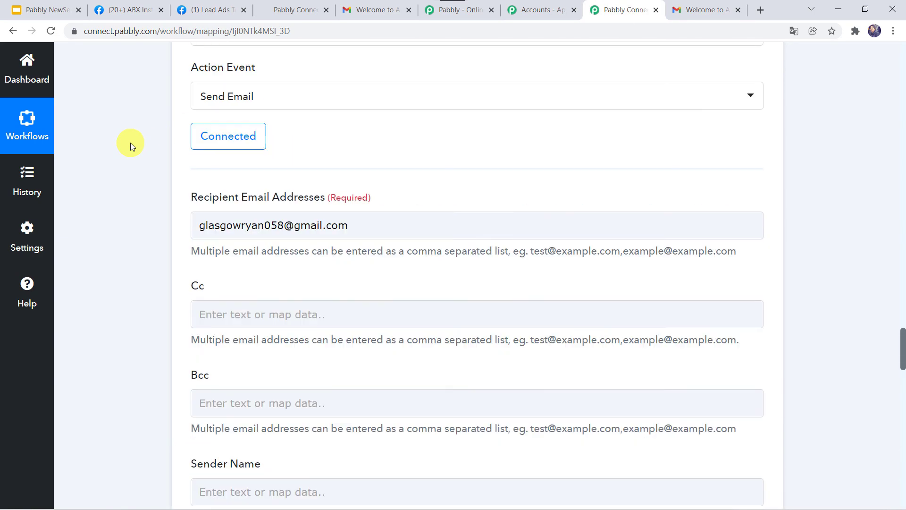
# Collapse the Gmail: Send Email step and review the four workflow steps from Facebook Lead Ads to Gmail.
pyautogui.scroll(6, 130, 142)
pyautogui.click(404, 246)
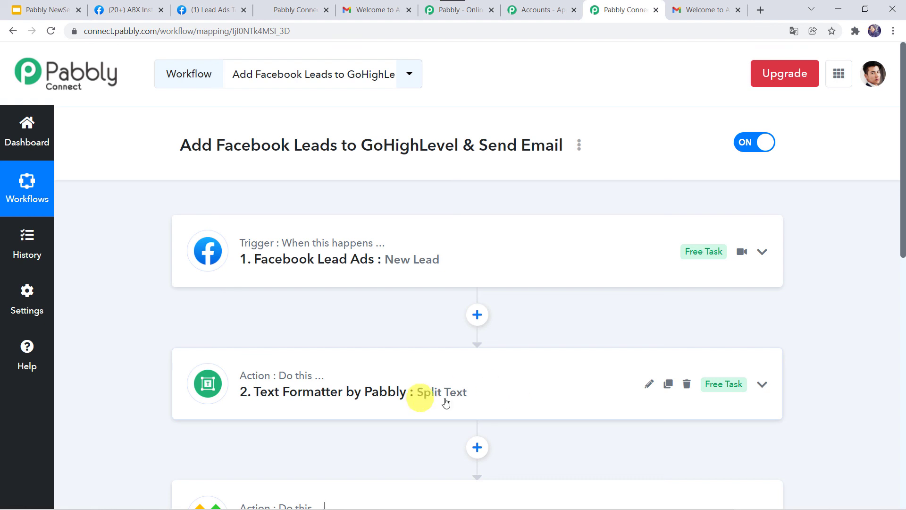
pyautogui.scroll(-4, 443, 397)
pyautogui.scroll(2, 472, 190)
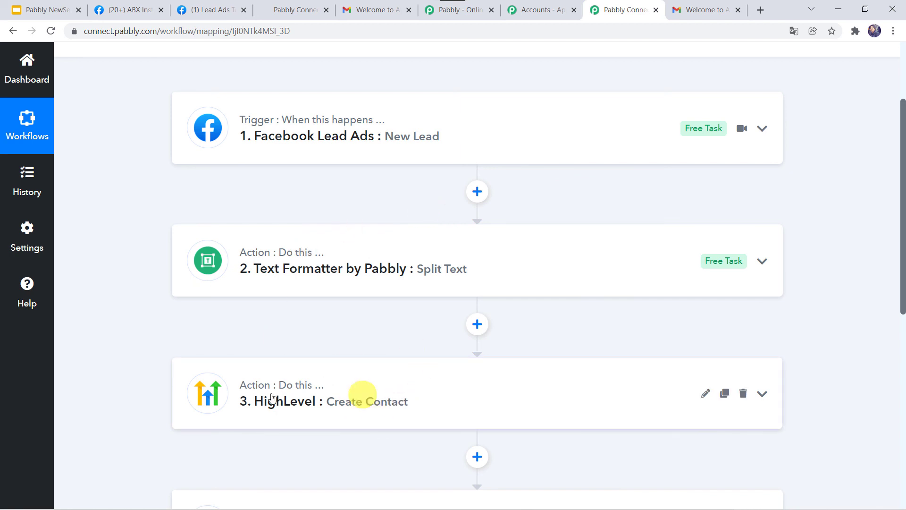
pyautogui.scroll(-3, 332, 402)
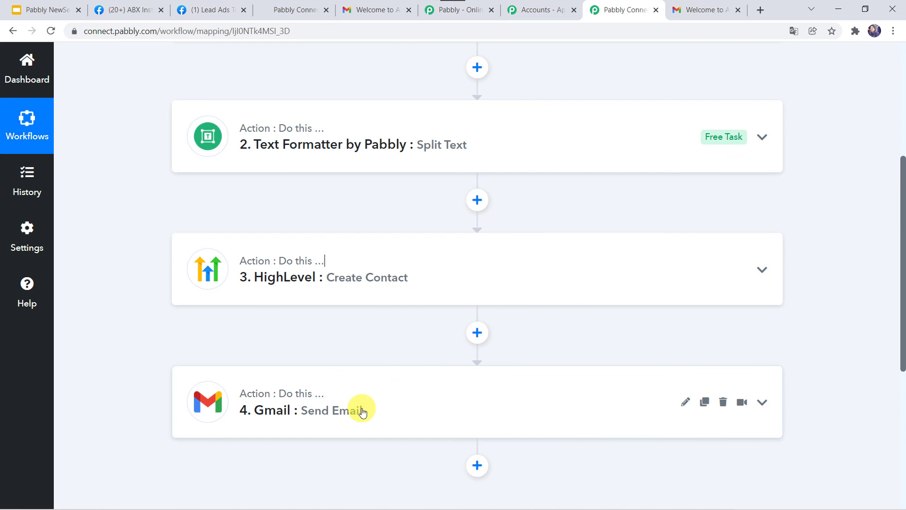
pyautogui.scroll(5, 179, 244)
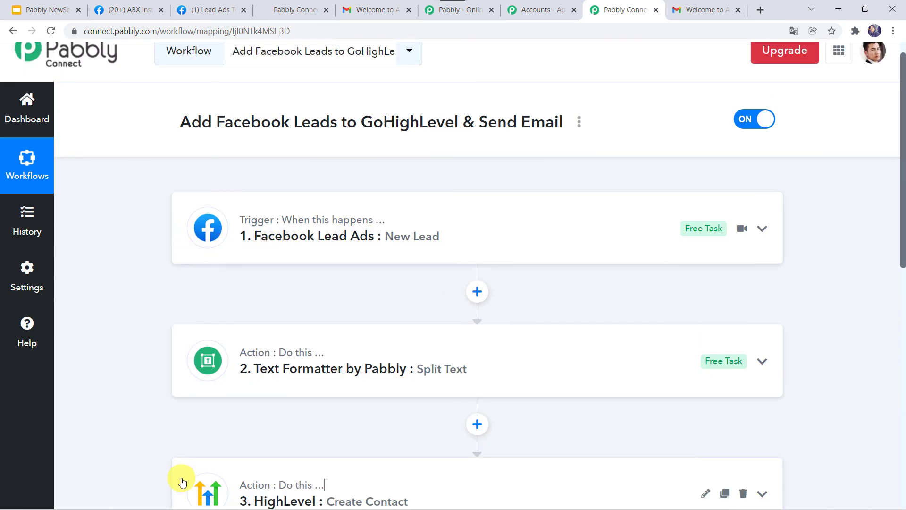
pyautogui.scroll(-3, 178, 500)
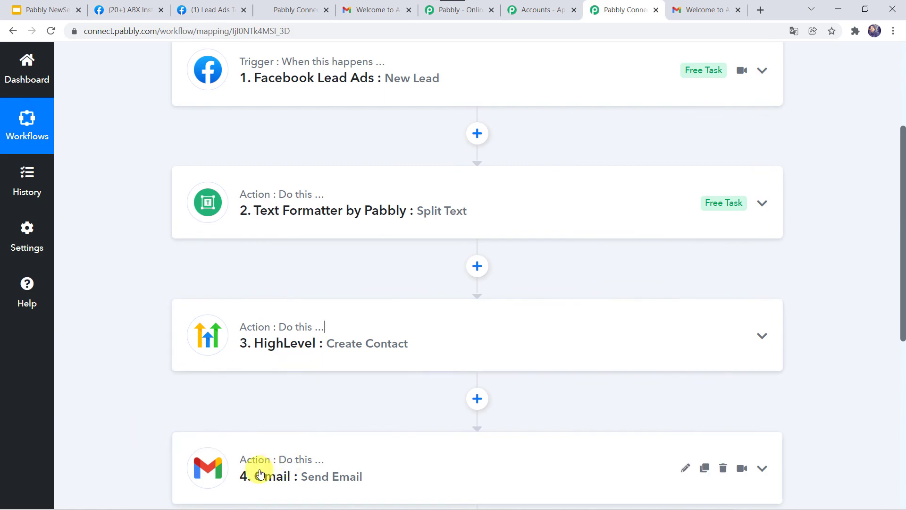
pyautogui.scroll(3, 257, 469)
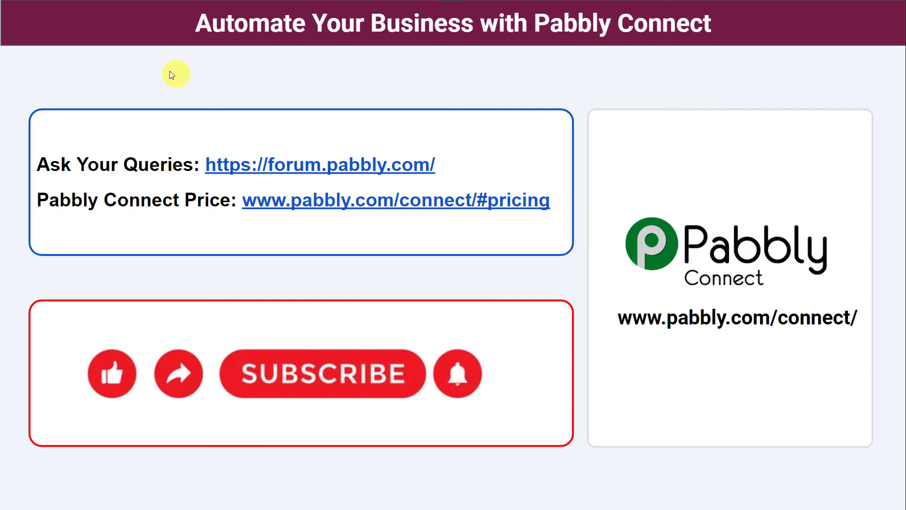